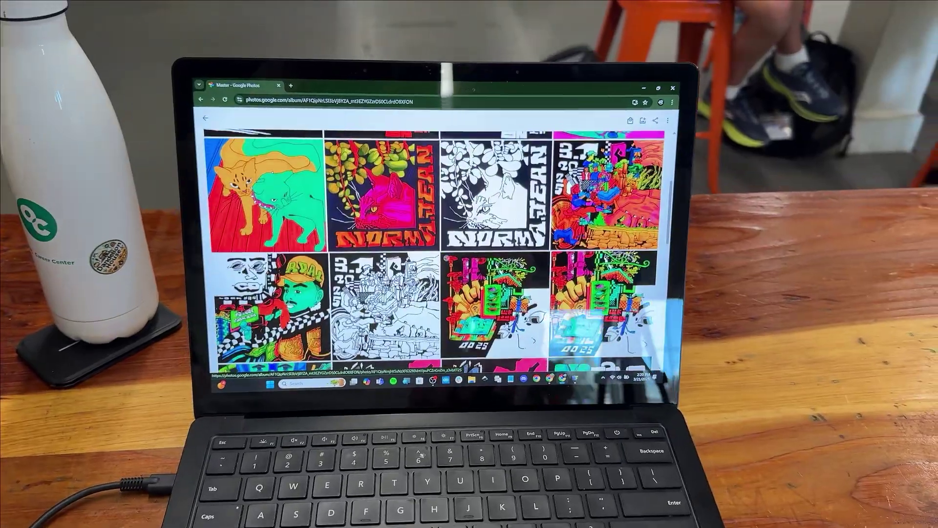
Download the pink Norma Jean cat artwork from Google Photos as norma jean.png (43.9 MB).
{"action": "scroll", "coordinate": [503, 337], "scroll_direction": "down", "scroll_amount": 1}
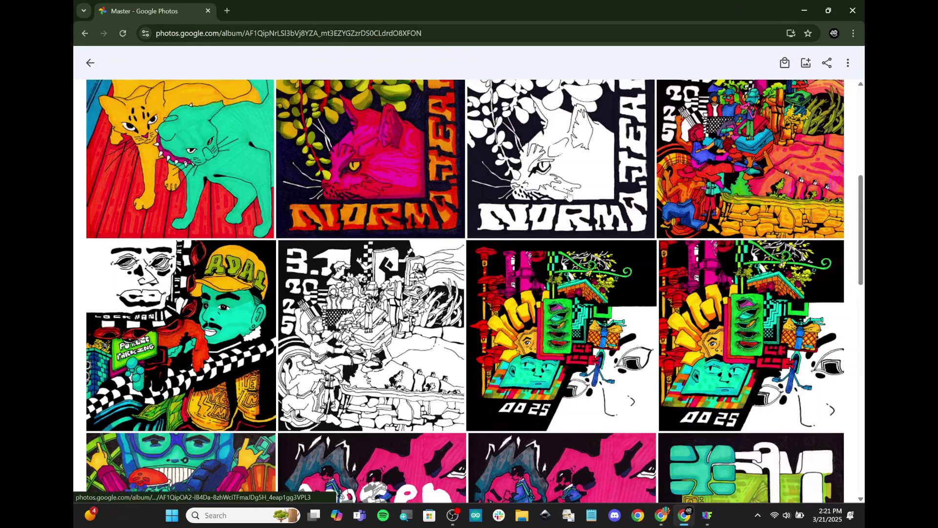
{"action": "scroll", "coordinate": [488, 196], "scroll_direction": "up", "scroll_amount": 2}
{"action": "scroll", "coordinate": [488, 196], "scroll_direction": "down", "scroll_amount": 5}
{"action": "scroll", "coordinate": [488, 195], "scroll_direction": "up", "scroll_amount": 10}
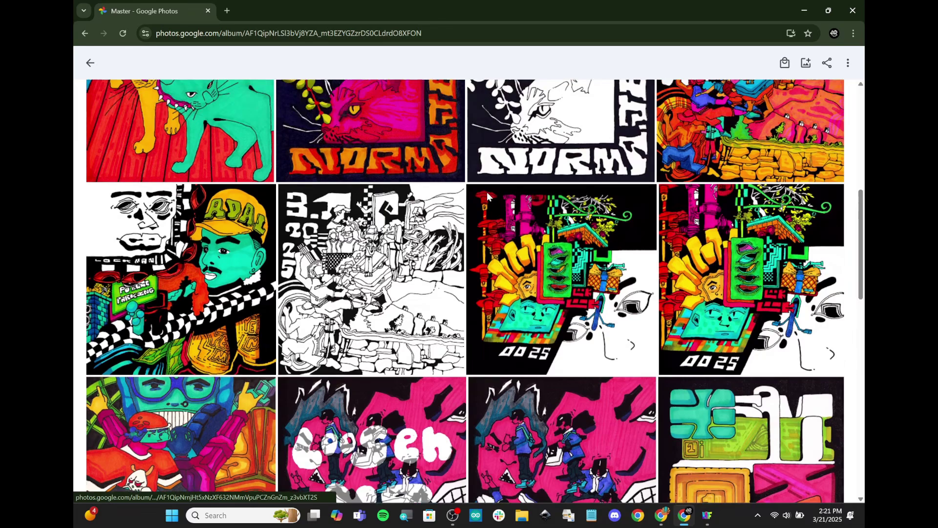
{"action": "scroll", "coordinate": [488, 196], "scroll_direction": "down", "scroll_amount": 3}
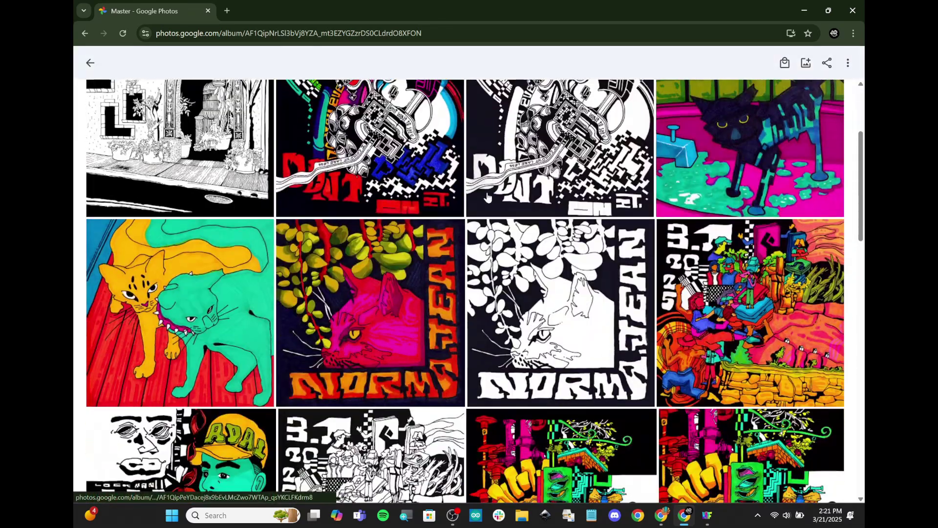
{"action": "scroll", "coordinate": [427, 296], "scroll_direction": "up", "scroll_amount": 1}
{"action": "scroll", "coordinate": [426, 296], "scroll_direction": "down", "scroll_amount": 1}
{"action": "left_click", "coordinate": [426, 296]}
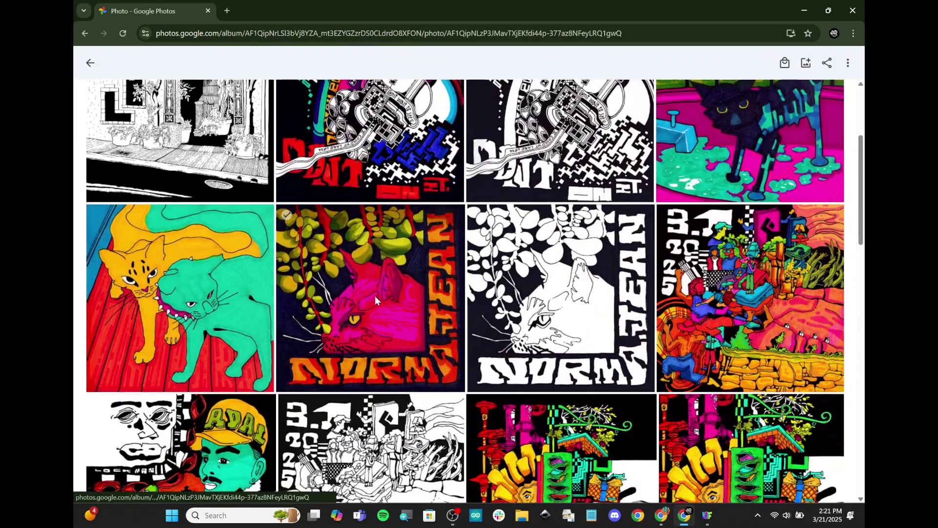
{"action": "left_click", "coordinate": [849, 63]}
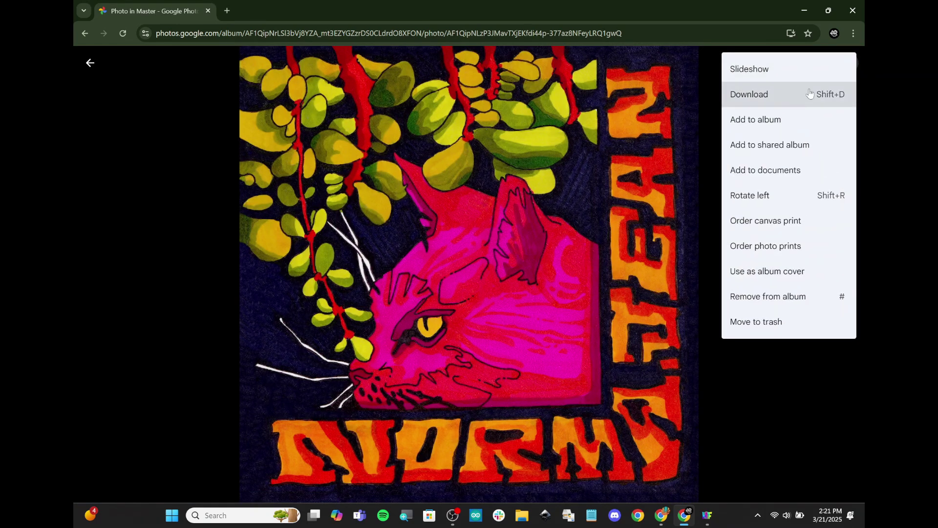
{"action": "left_click", "coordinate": [797, 98]}
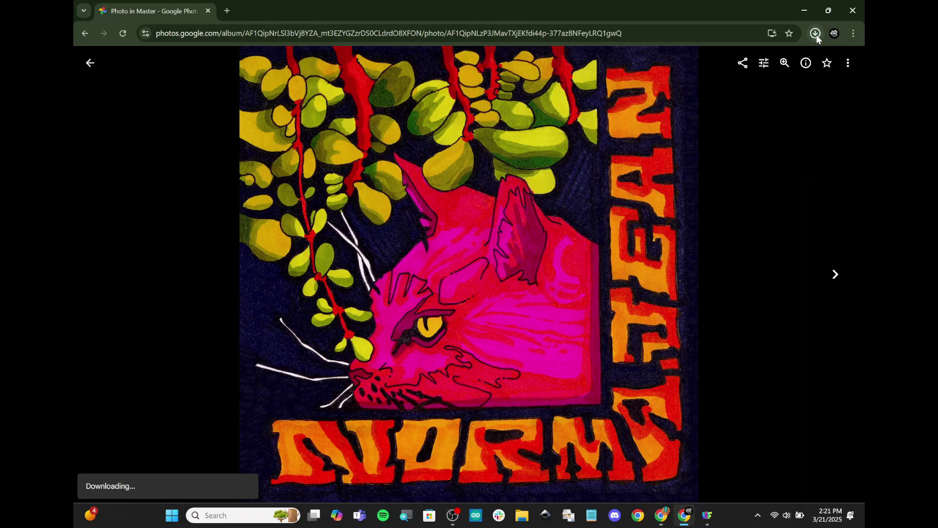
{"action": "left_click", "coordinate": [817, 34]}
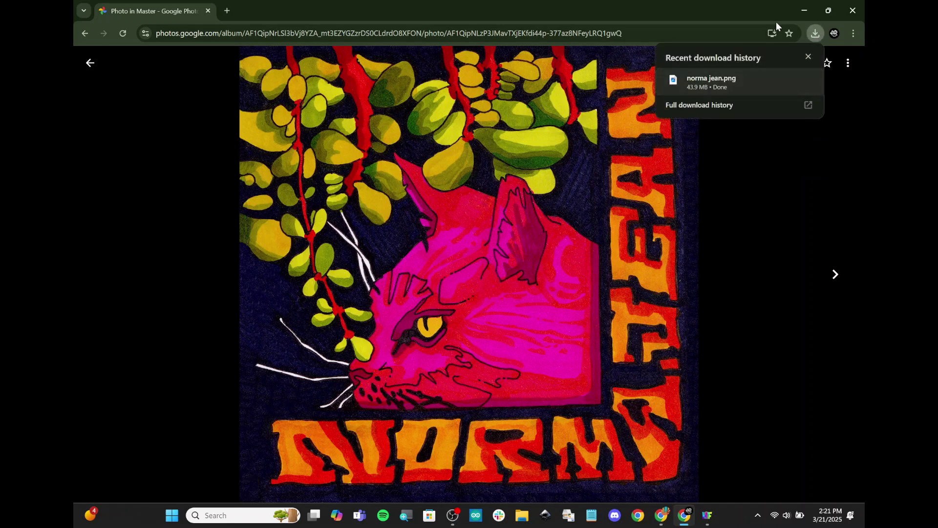
Minimize Chrome and open norma jean.png from Downloads as the HueForge image.
{"action": "left_click", "coordinate": [803, 15]}
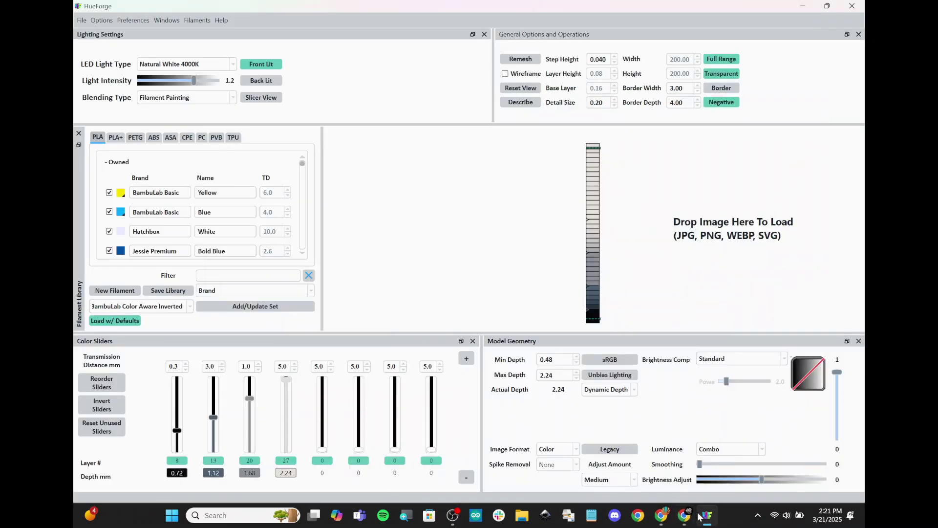
{"action": "mouse_move", "coordinate": [706, 522]}
{"action": "left_click", "coordinate": [82, 21]}
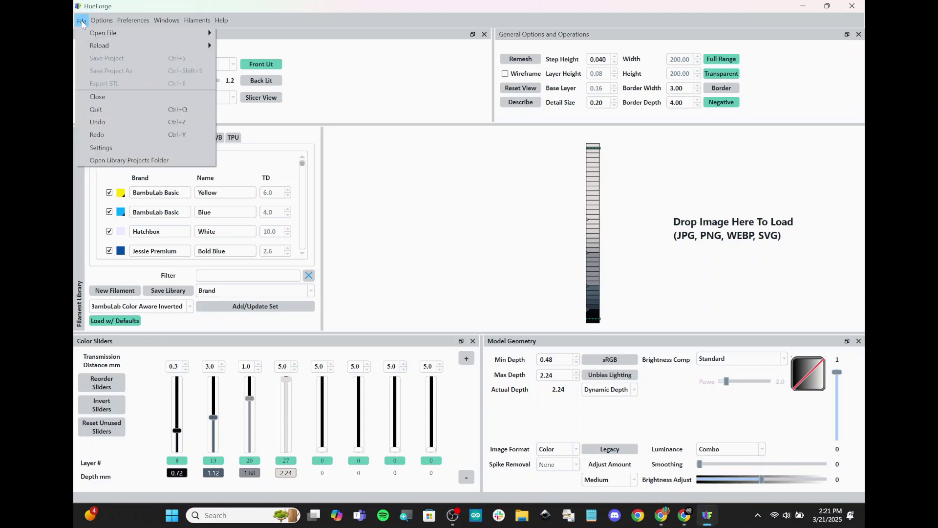
{"action": "mouse_move", "coordinate": [92, 36]}
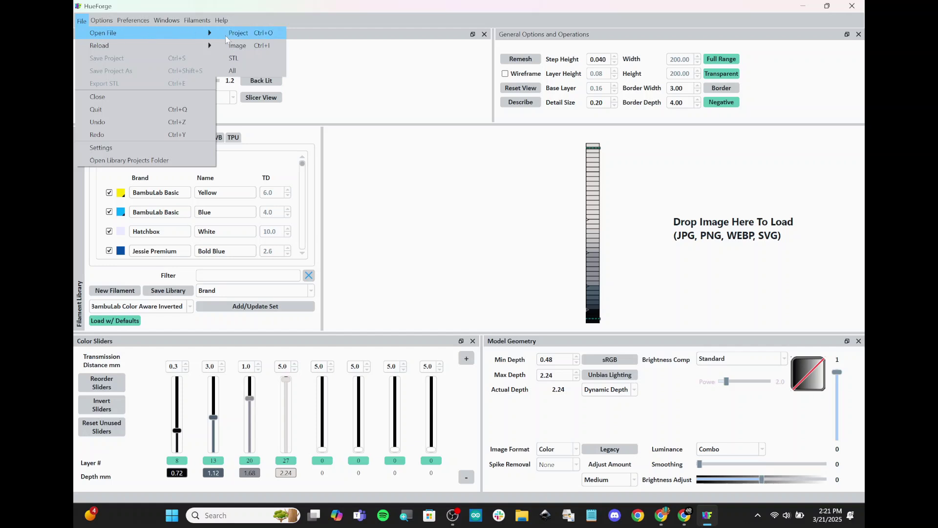
{"action": "left_click", "coordinate": [237, 45]}
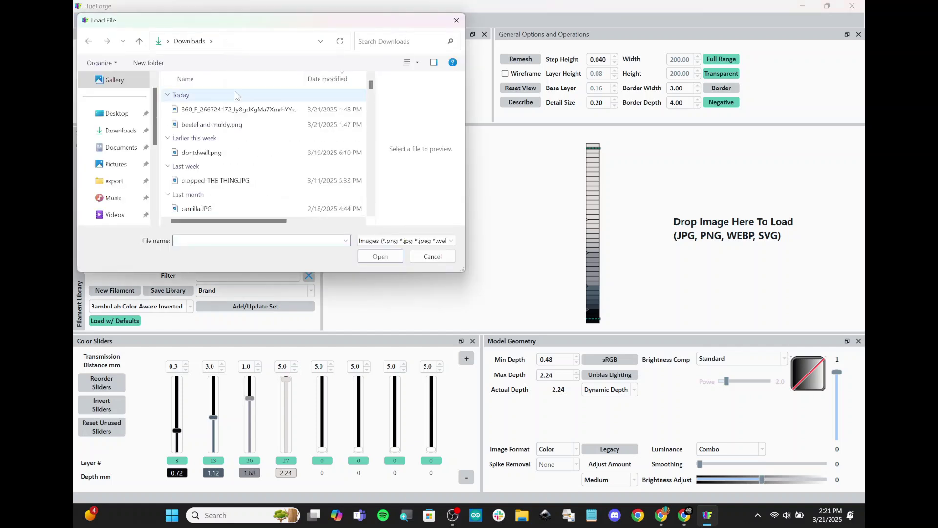
{"action": "left_click", "coordinate": [239, 113]}
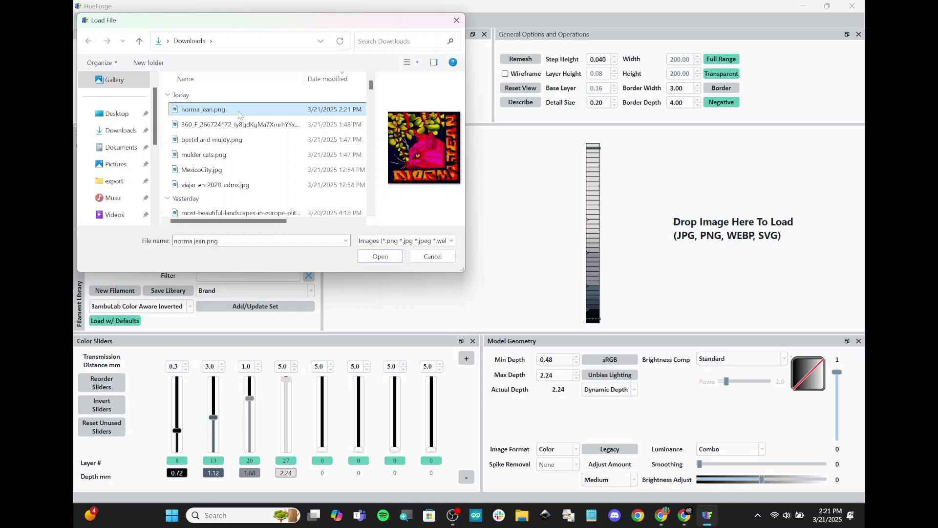
{"action": "left_click", "coordinate": [381, 257]}
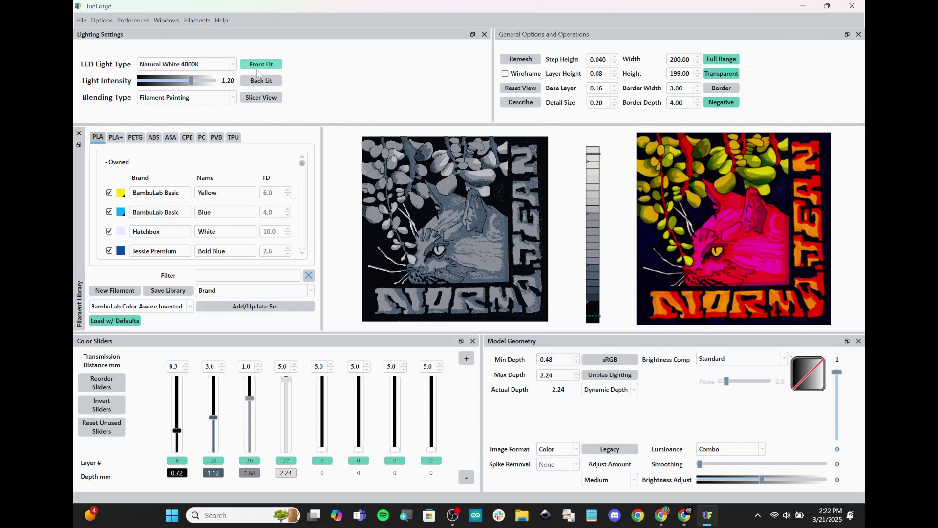
Review the blending types, keeping Filament Painting, and leave Layer Height at 0.08.
{"action": "left_click", "coordinate": [230, 99]}
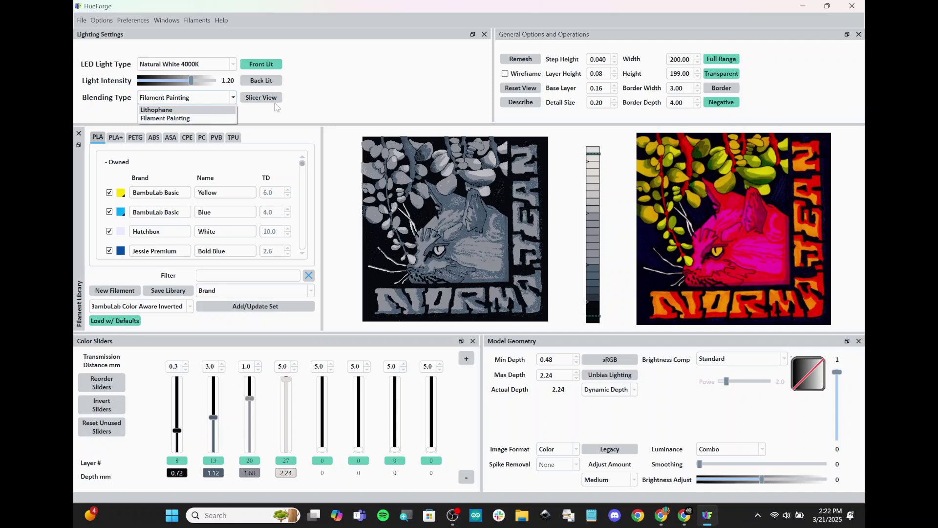
{"action": "left_click", "coordinate": [326, 112]}
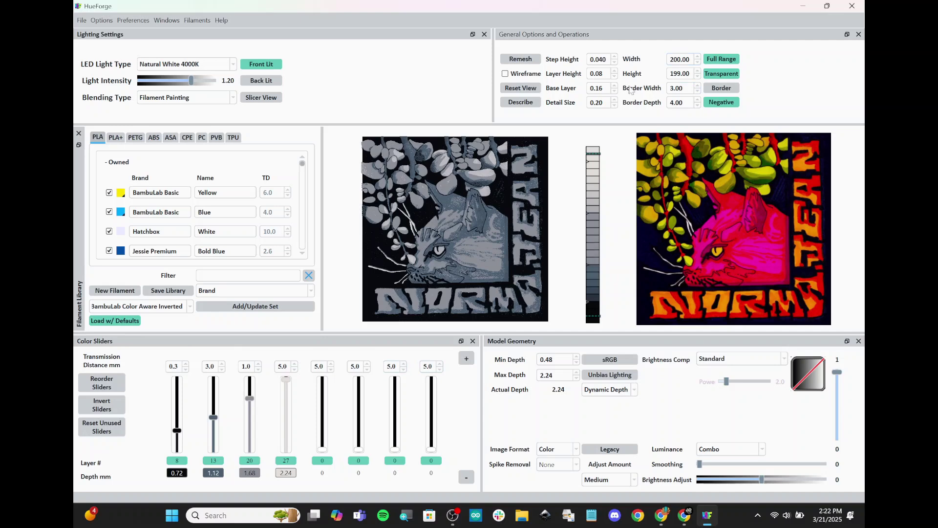
{"action": "key", "text": "ctrl+a"}
{"action": "key", "text": "Right"}
Search '4inch to mm' in a new Chrome tab to get 101.6 mm.
{"action": "left_click", "coordinate": [684, 515]}
{"action": "left_click", "coordinate": [227, 11]}
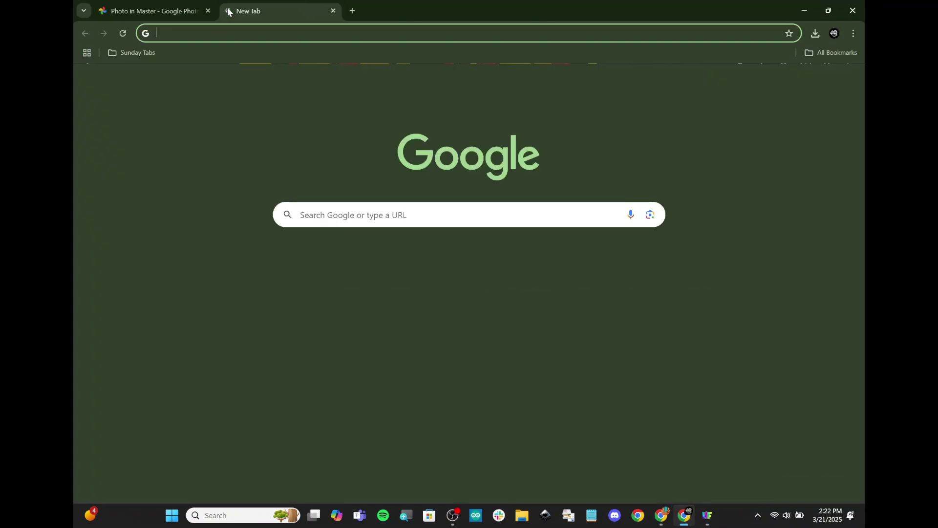
{"action": "type", "text": "4inch to mm"}
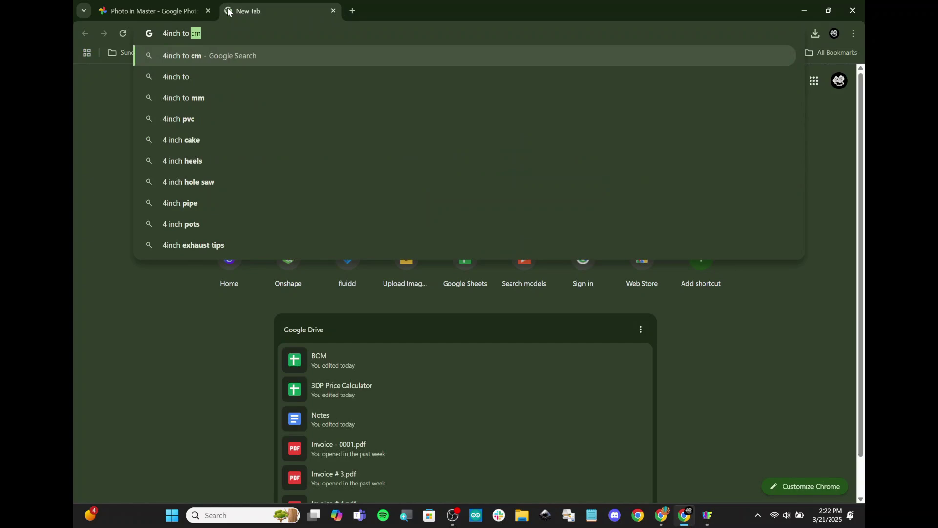
{"action": "key", "text": "Return"}
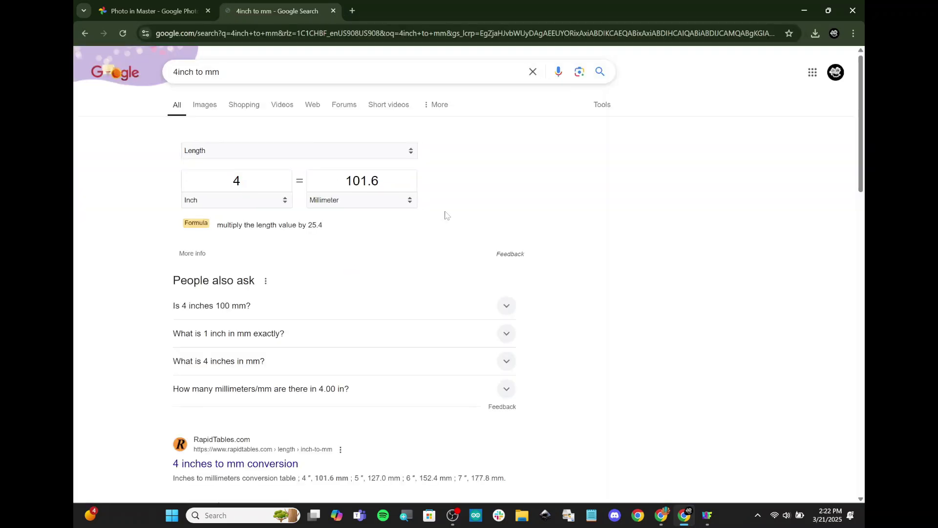
Set the model height to 101.6 mm, making it 102.11 × 101.60 mm.
{"action": "left_click", "coordinate": [706, 515]}
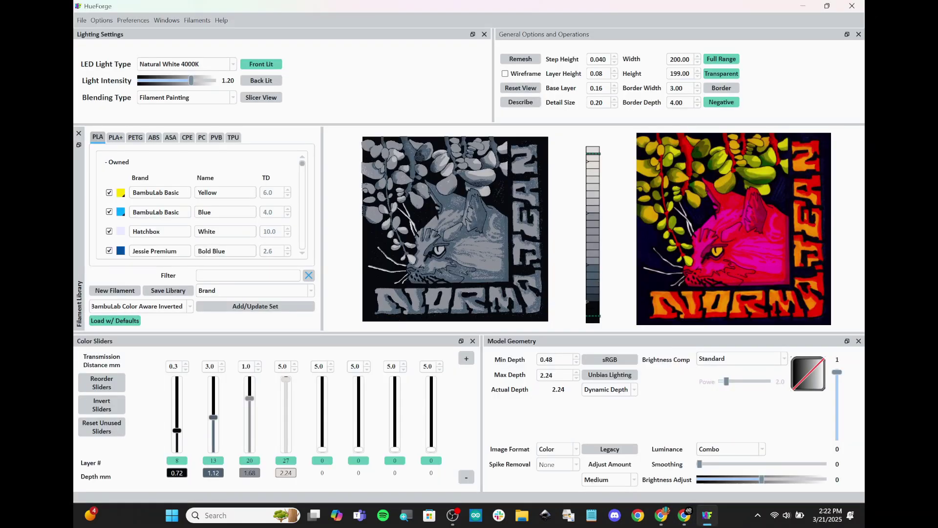
{"action": "double_click", "coordinate": [687, 73]}
{"action": "type", "text": "101.6"}
{"action": "key", "text": "Return"}
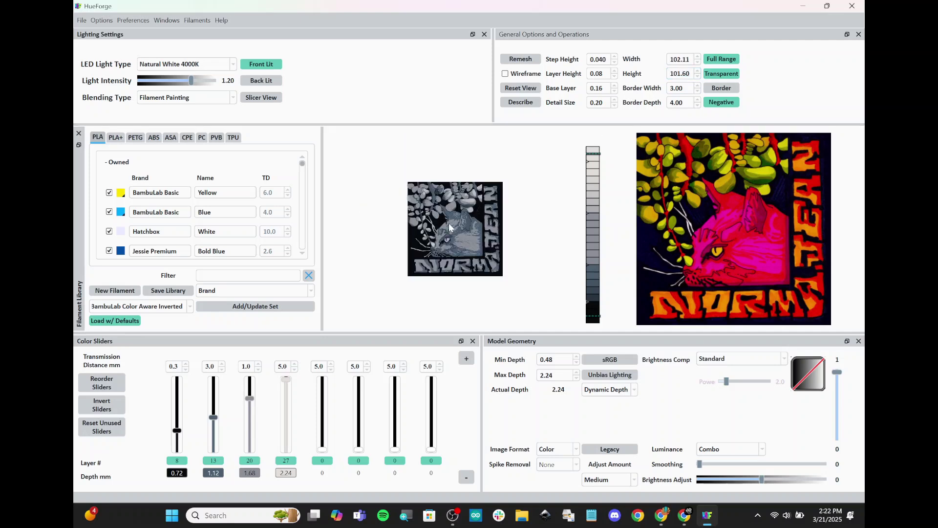
{"action": "scroll", "coordinate": [449, 223], "scroll_direction": "up", "scroll_amount": 3}
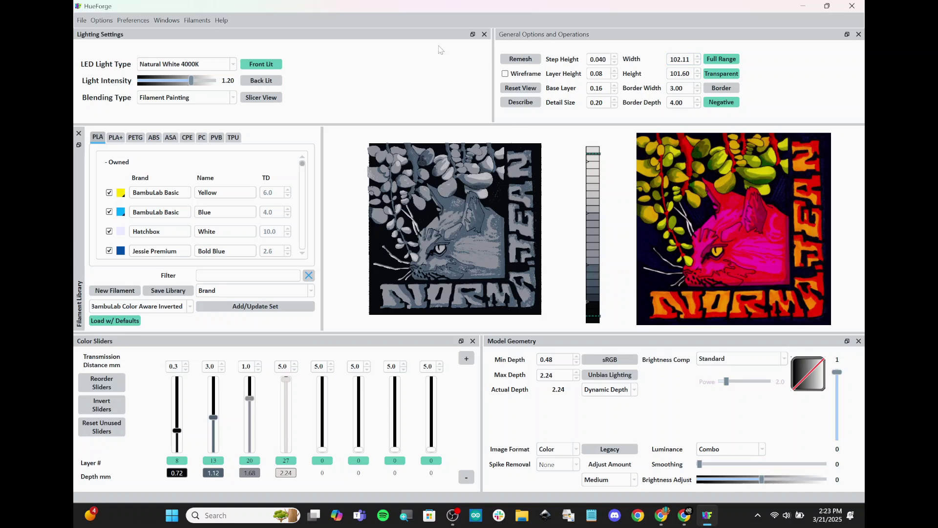
Switch the blending type to Lithophane with back lighting and tilt the 3-D preview.
{"action": "left_click", "coordinate": [200, 100]}
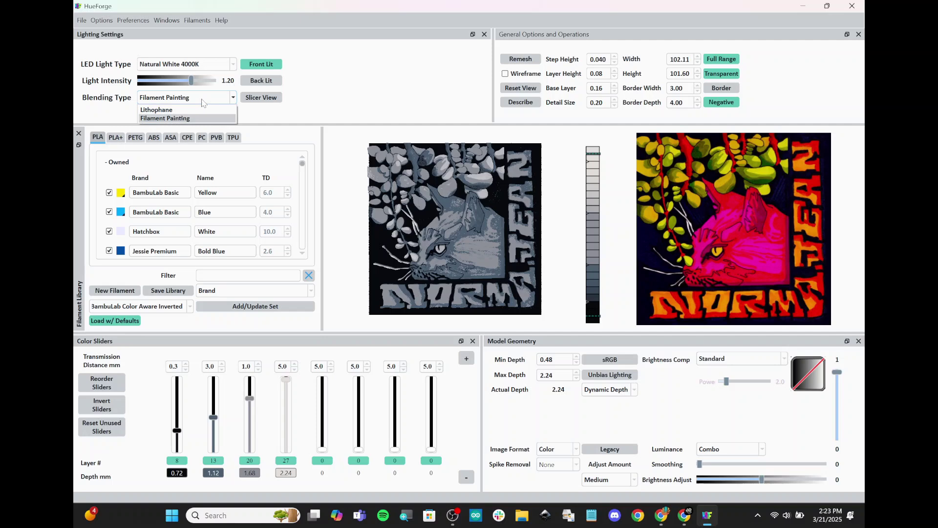
{"action": "left_click", "coordinate": [183, 110]}
{"action": "left_click", "coordinate": [264, 81]}
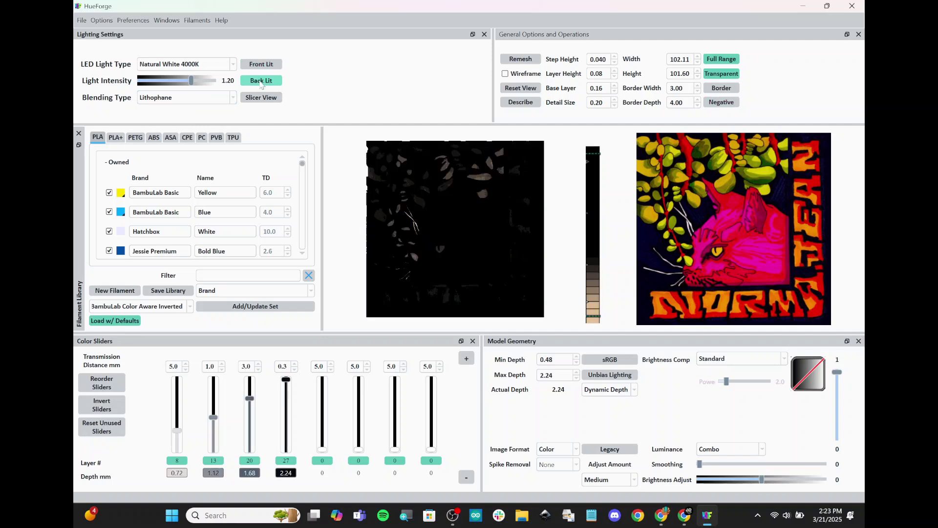
{"action": "left_click", "coordinate": [262, 84]}
{"action": "mouse_move", "coordinate": [441, 284]}
{"action": "left_mouse_down"}
{"action": "mouse_move", "coordinate": [470, 251]}
{"action": "mouse_move", "coordinate": [512, 248]}
{"action": "mouse_move", "coordinate": [470, 260]}
{"action": "mouse_move", "coordinate": [459, 282]}
{"action": "left_mouse_up"}
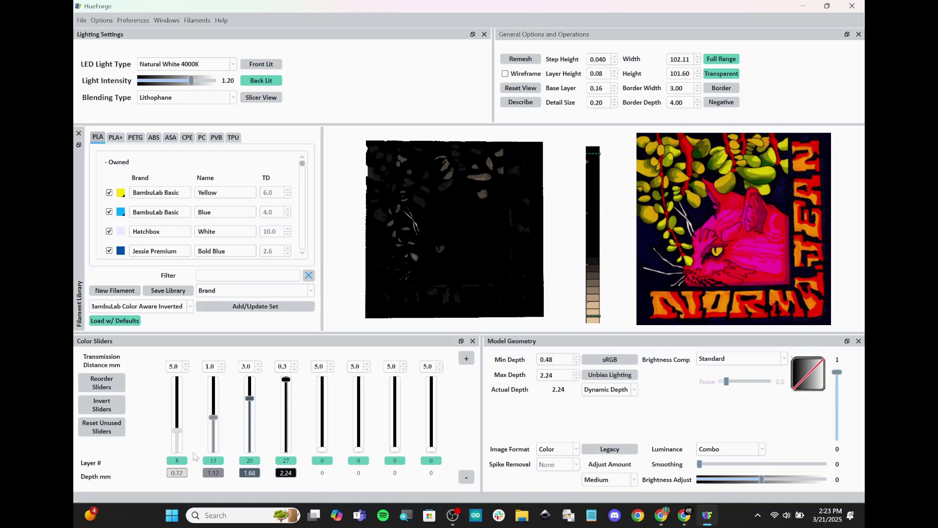
Assign Hatchbox White and BambuLab Basic Yellow to the first two colour layers.
{"action": "right_click", "coordinate": [178, 464]}
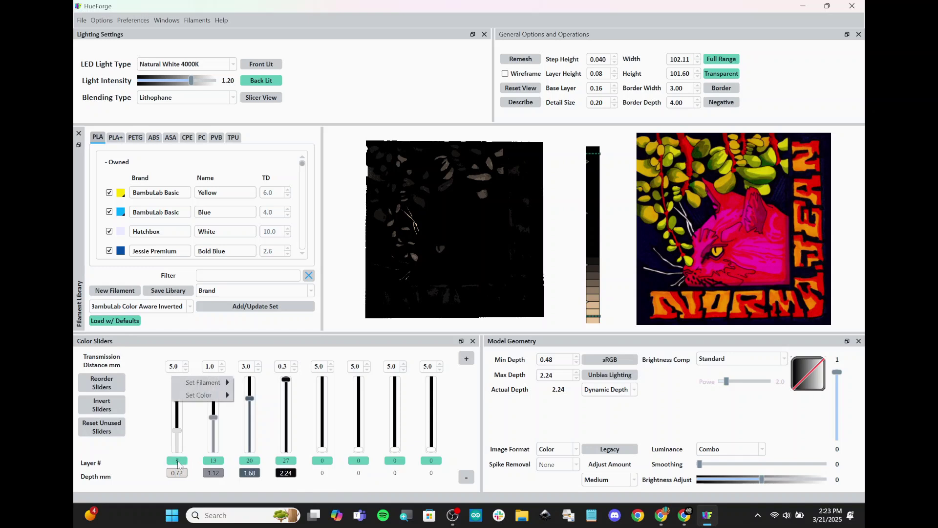
{"action": "mouse_move", "coordinate": [210, 383]}
{"action": "mouse_move", "coordinate": [254, 386]}
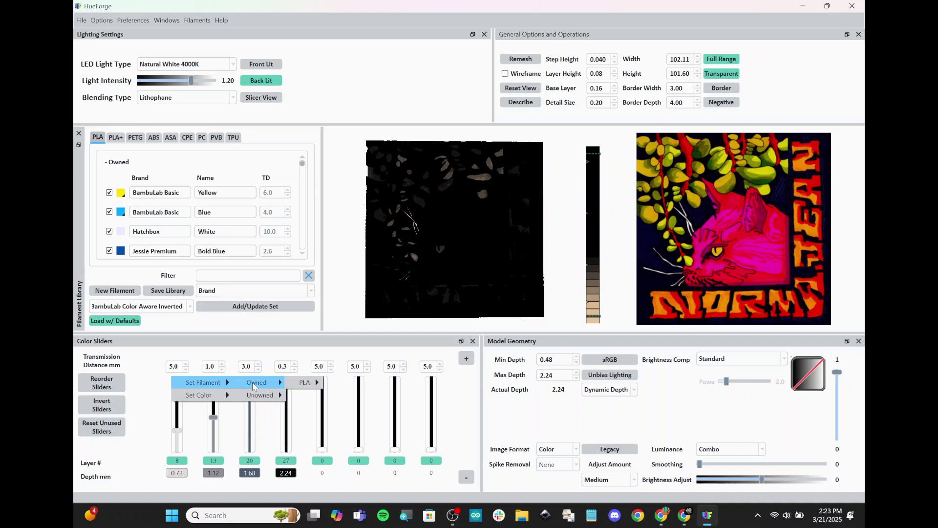
{"action": "mouse_move", "coordinate": [302, 384]}
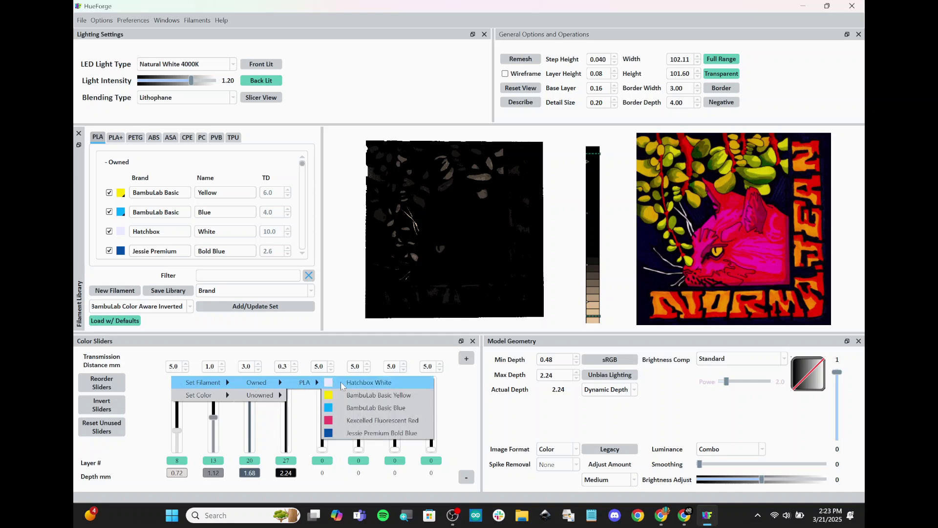
{"action": "left_click", "coordinate": [366, 383]}
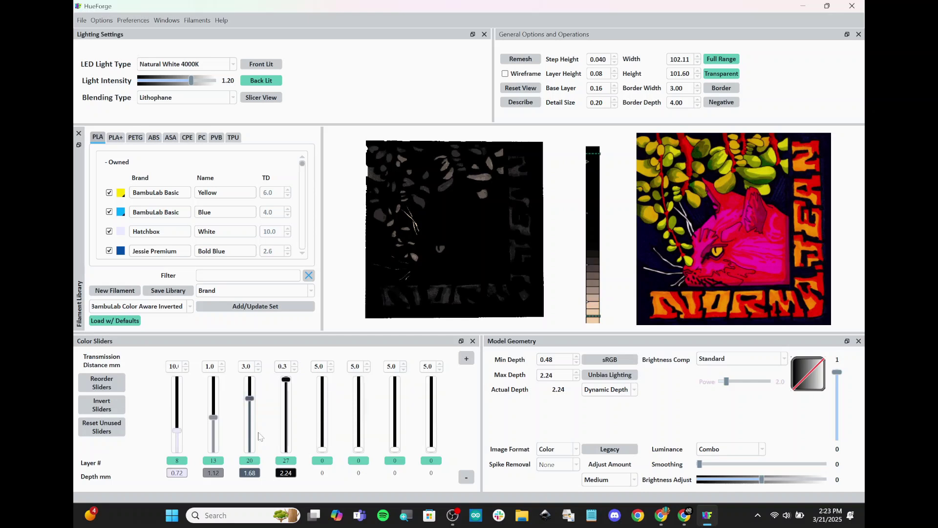
{"action": "right_click", "coordinate": [215, 463]}
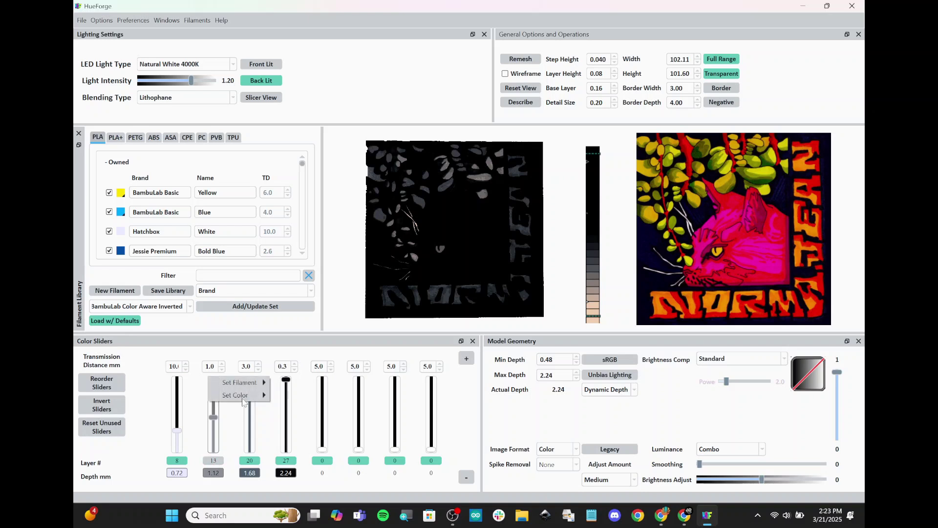
{"action": "mouse_move", "coordinate": [239, 382]}
{"action": "mouse_move", "coordinate": [293, 382]}
{"action": "mouse_move", "coordinate": [335, 383]}
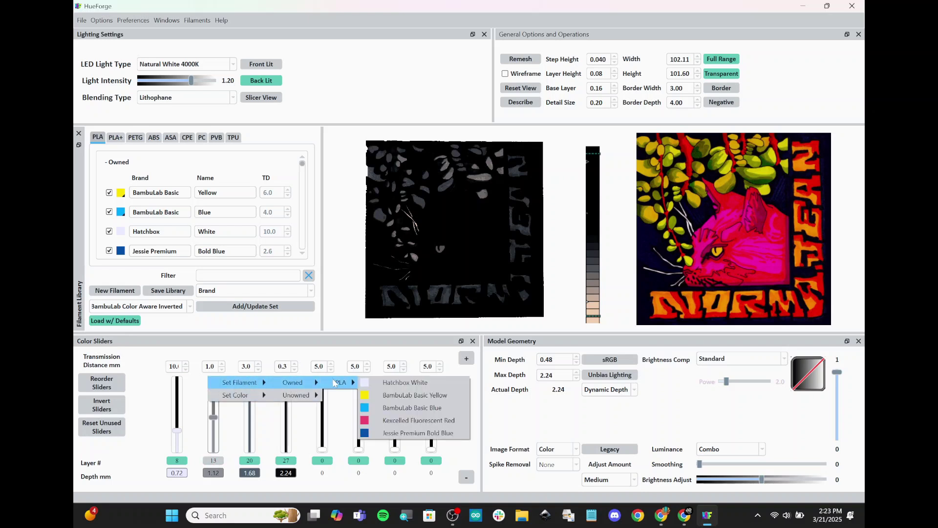
{"action": "left_click", "coordinate": [415, 395]}
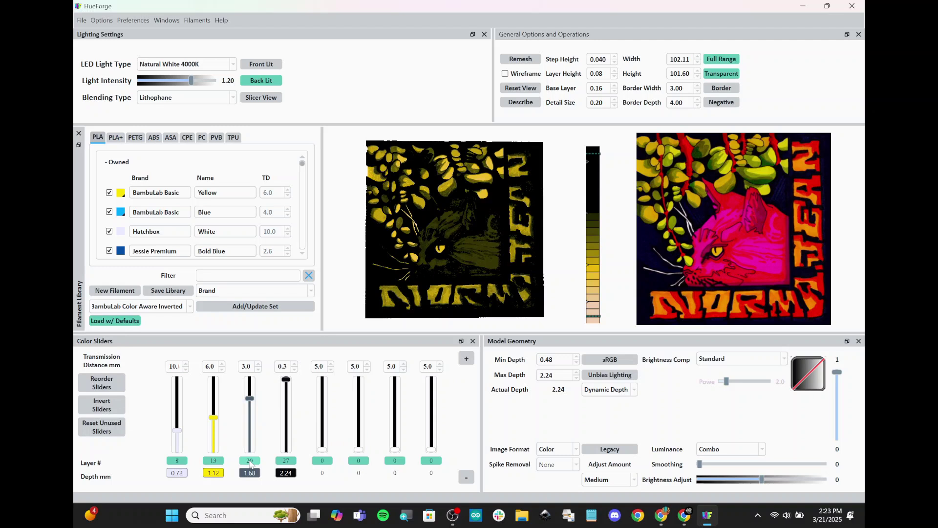
Assign Jessie Premium Bold Blue and Kexcelled Fluorescent Red to colour layers three and four.
{"action": "right_click", "coordinate": [249, 462]}
{"action": "mouse_move", "coordinate": [292, 383]}
{"action": "mouse_move", "coordinate": [329, 383]}
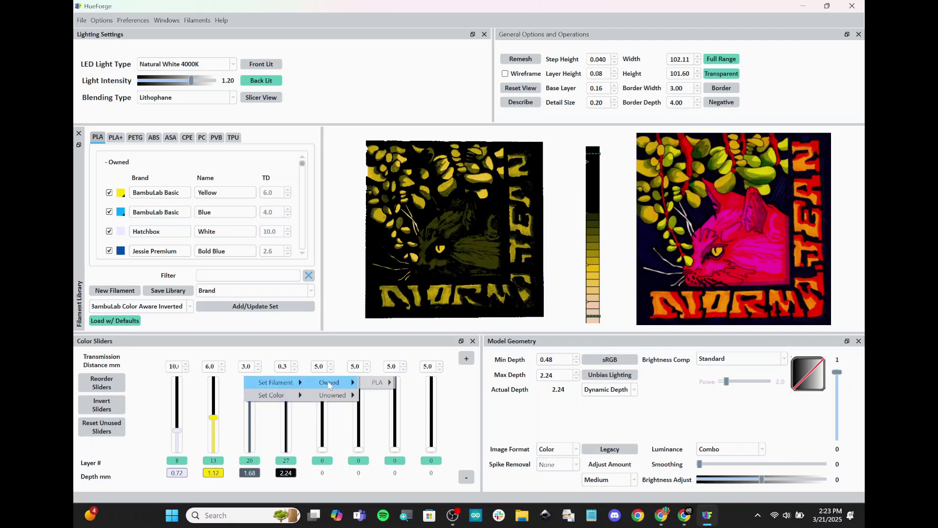
{"action": "mouse_move", "coordinate": [377, 383]}
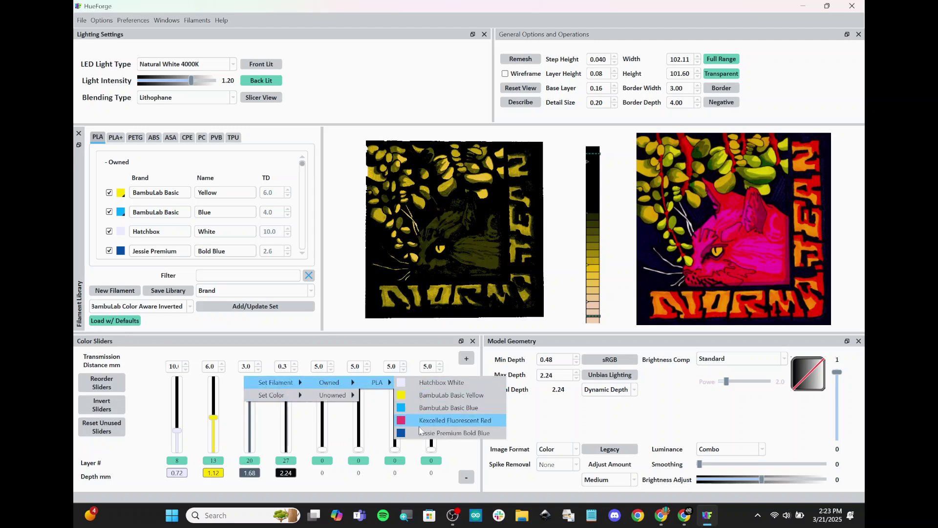
{"action": "left_click", "coordinate": [420, 432]}
{"action": "right_click", "coordinate": [291, 464]}
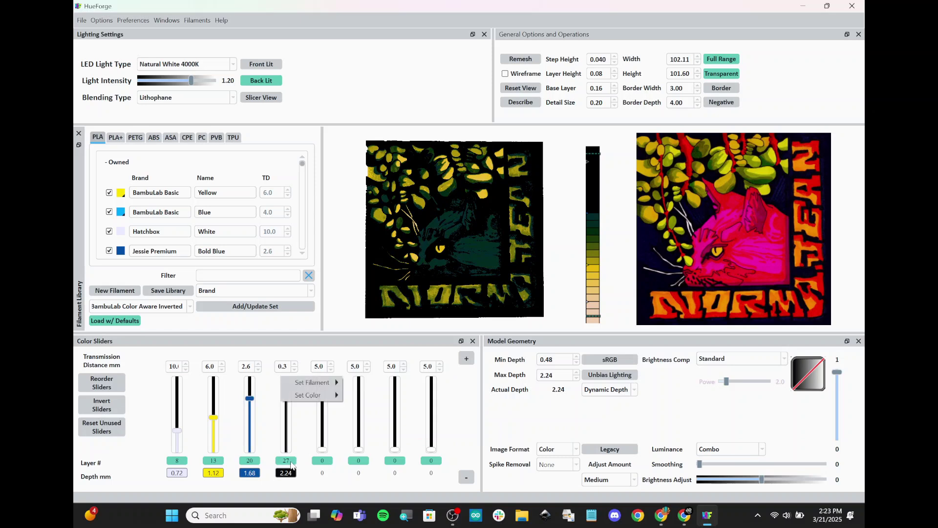
{"action": "mouse_move", "coordinate": [327, 382]}
{"action": "mouse_move", "coordinate": [374, 382]}
{"action": "mouse_move", "coordinate": [402, 386]}
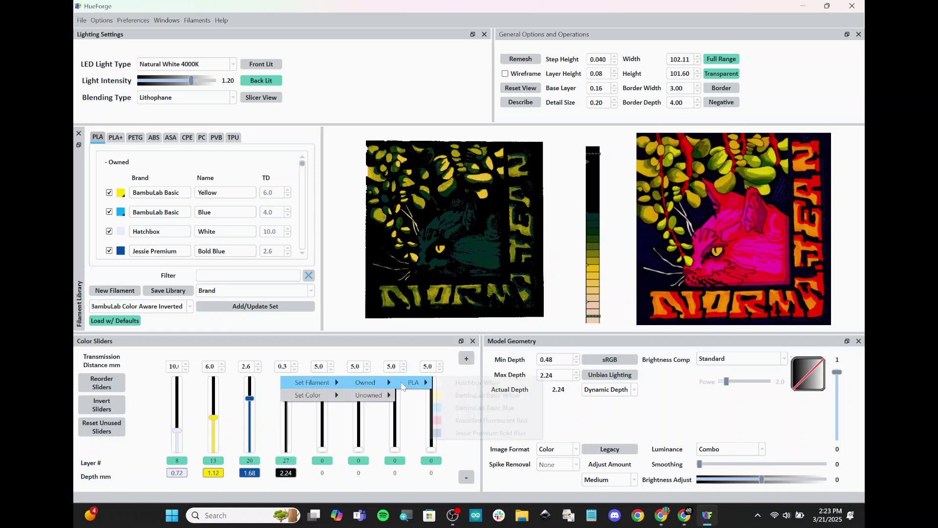
{"action": "left_click", "coordinate": [482, 420]}
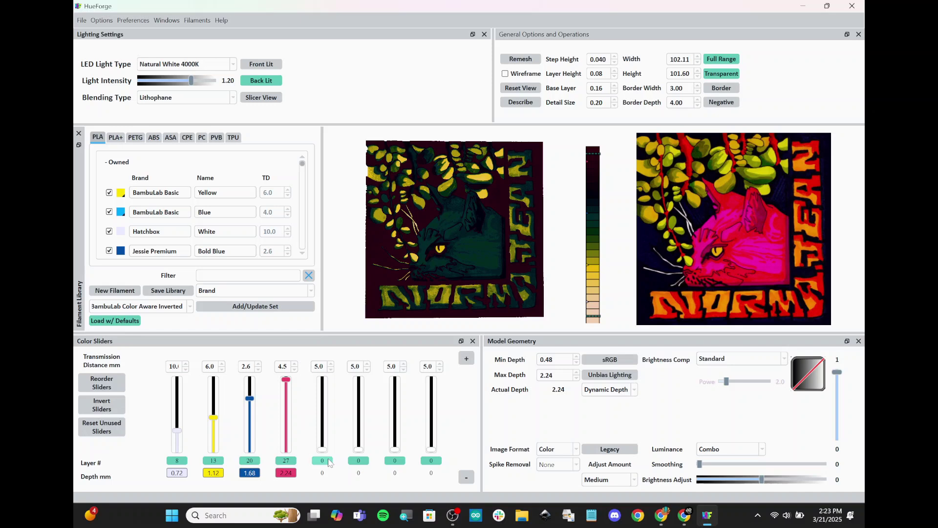
Assign a light blue filament to the fifth colour layer and raise its starting layer.
{"action": "right_click", "coordinate": [329, 462]}
{"action": "mouse_move", "coordinate": [364, 380]}
{"action": "mouse_move", "coordinate": [400, 382]}
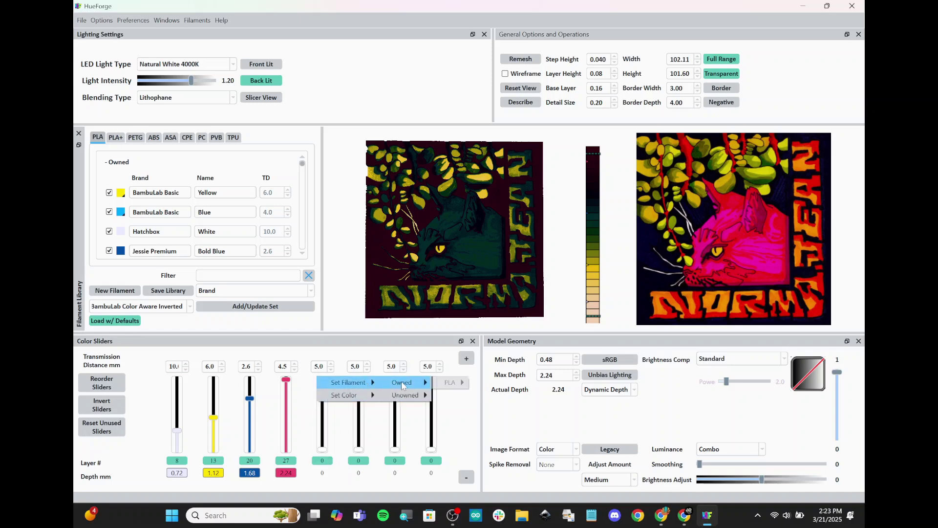
{"action": "mouse_move", "coordinate": [449, 382]}
{"action": "left_click", "coordinate": [489, 408]}
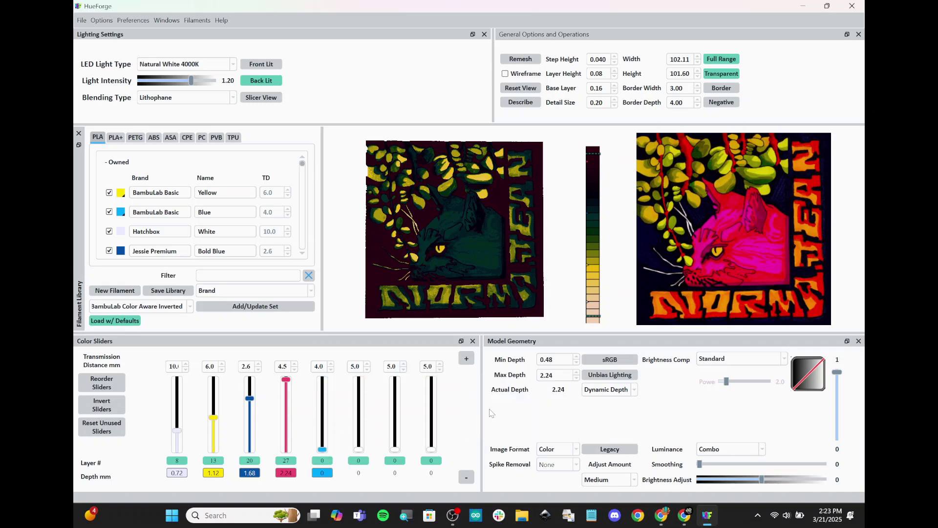
{"action": "left_click_drag", "start_coordinate": [322, 449], "coordinate": [323, 393]}
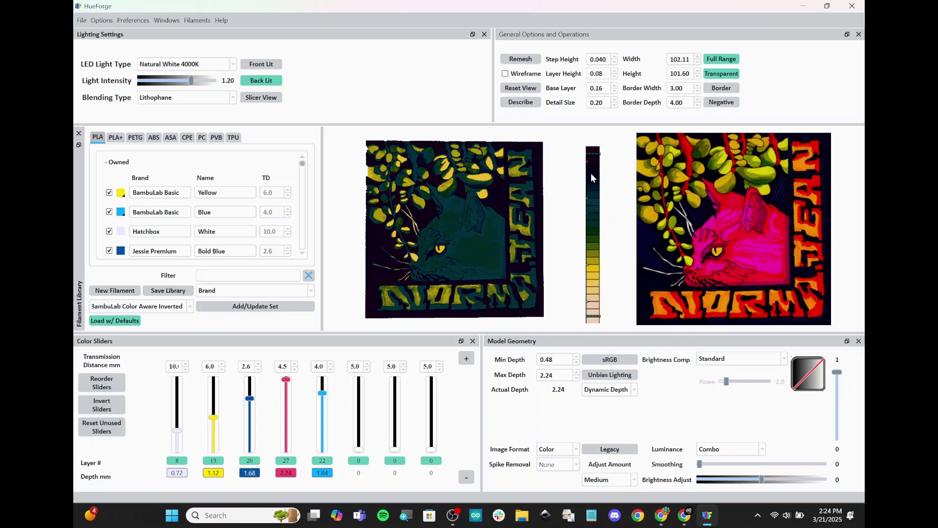
Zoom and tilt the preview to see the whole lithophane cat in 3D.
{"action": "scroll", "coordinate": [512, 272], "scroll_direction": "up", "scroll_amount": 5}
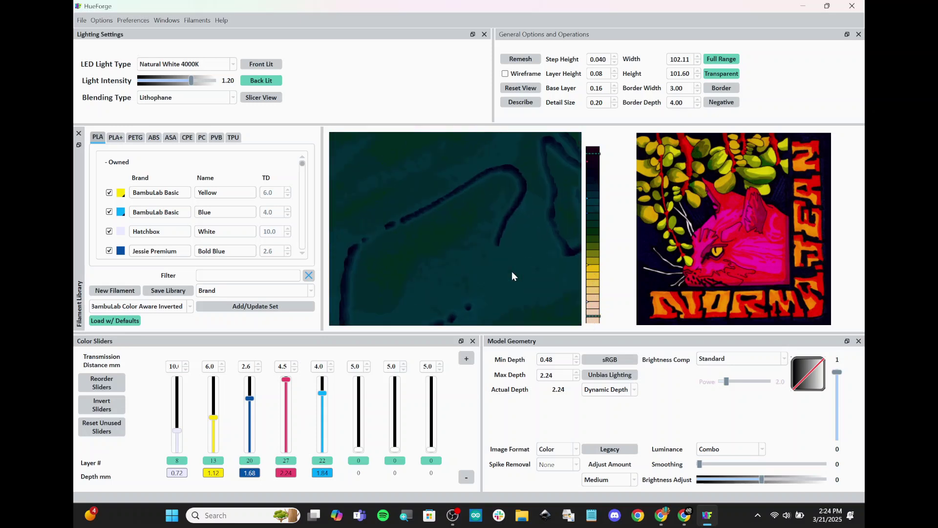
{"action": "mouse_move", "coordinate": [507, 225]}
{"action": "left_mouse_down"}
{"action": "mouse_move", "coordinate": [507, 167]}
{"action": "mouse_move", "coordinate": [540, 147]}
{"action": "mouse_move", "coordinate": [506, 234]}
{"action": "left_mouse_up"}
{"action": "scroll", "coordinate": [507, 229], "scroll_direction": "down", "scroll_amount": 6}
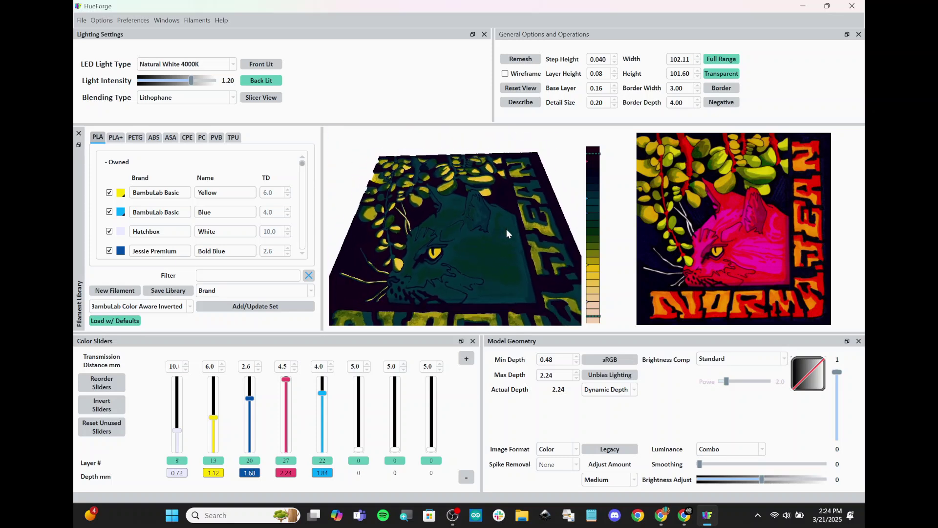
{"action": "scroll", "coordinate": [507, 229], "scroll_direction": "down", "scroll_amount": 3}
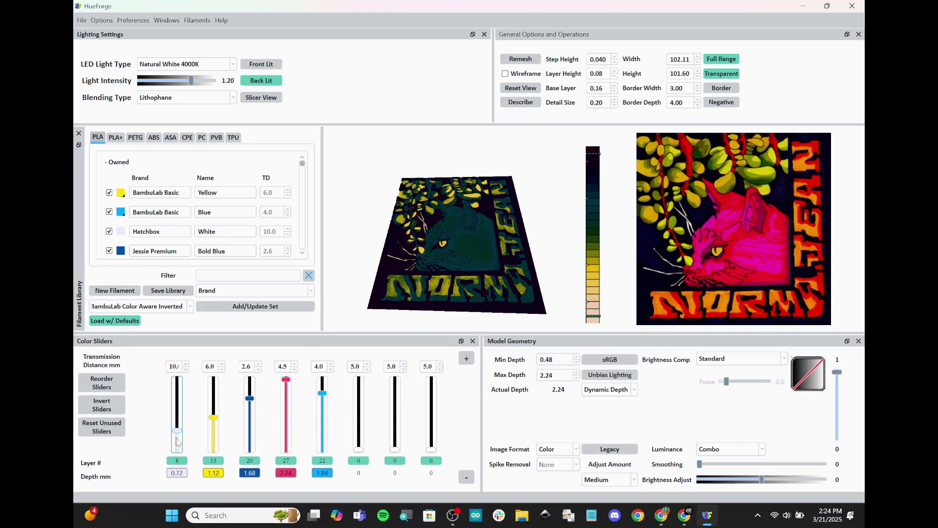
Move the sliders: white to layer 5, yellow to 12, red to 7, bold blue to 26.
{"action": "left_click_drag", "start_coordinate": [179, 435], "coordinate": [215, 425]}
{"action": "scroll", "coordinate": [215, 424], "scroll_direction": "up", "scroll_amount": 1}
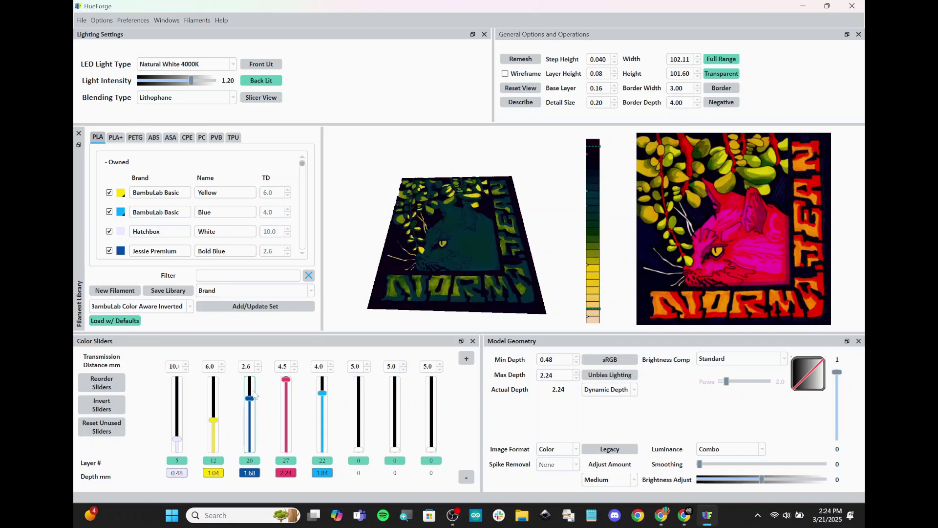
{"action": "scroll", "coordinate": [249, 433], "scroll_direction": "down", "scroll_amount": 1}
{"action": "left_click_drag", "start_coordinate": [250, 405], "coordinate": [251, 419]}
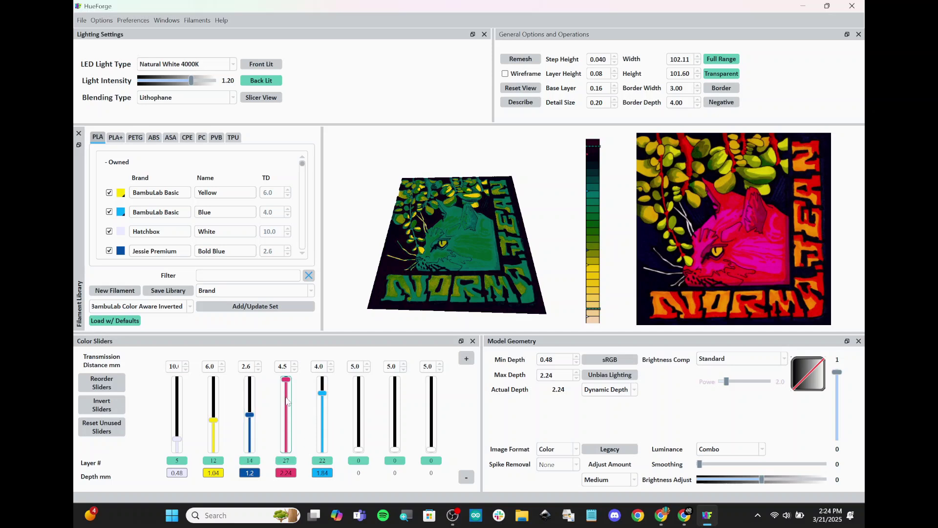
{"action": "left_click_drag", "start_coordinate": [286, 380], "coordinate": [250, 381]}
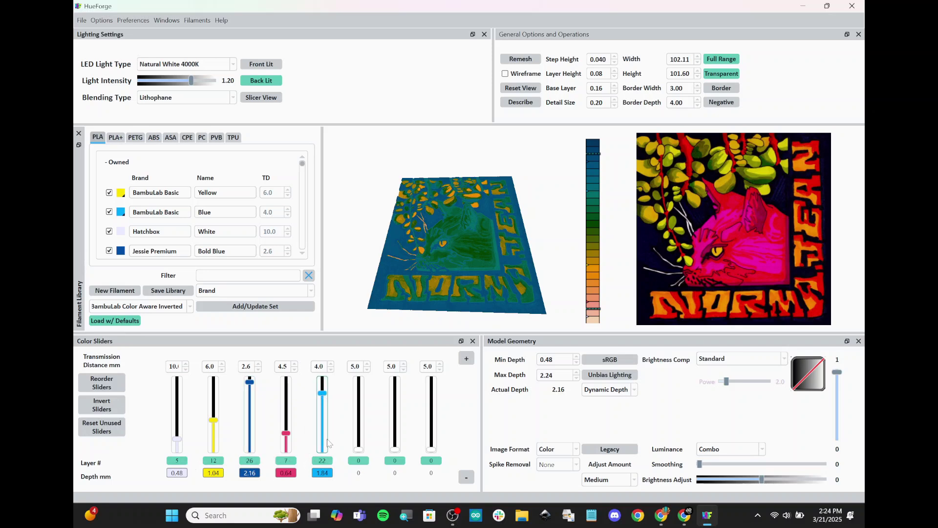
Sort layers by number and adjust sliders so colours change at layers 5, 9, 13 and 20.
{"action": "left_click", "coordinate": [123, 387]}
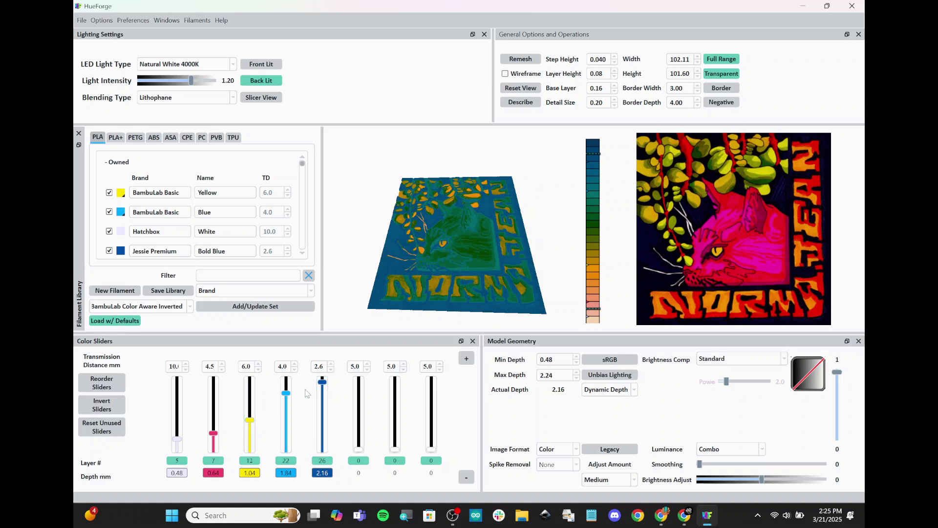
{"action": "left_click_drag", "start_coordinate": [287, 397], "coordinate": [320, 420]}
{"action": "left_click_drag", "start_coordinate": [426, 268], "coordinate": [429, 247]}
{"action": "left_click_drag", "start_coordinate": [252, 423], "coordinate": [252, 420]}
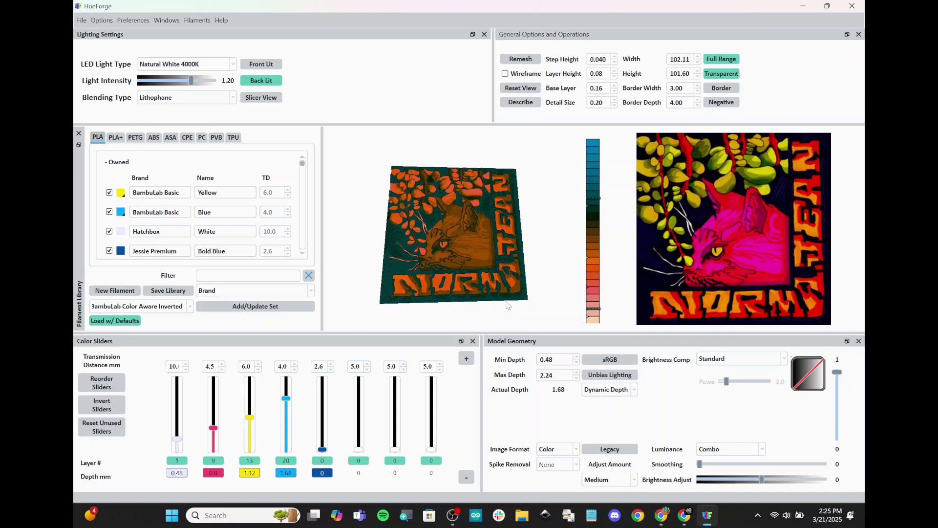
{"action": "left_click_drag", "start_coordinate": [439, 229], "coordinate": [500, 303]}
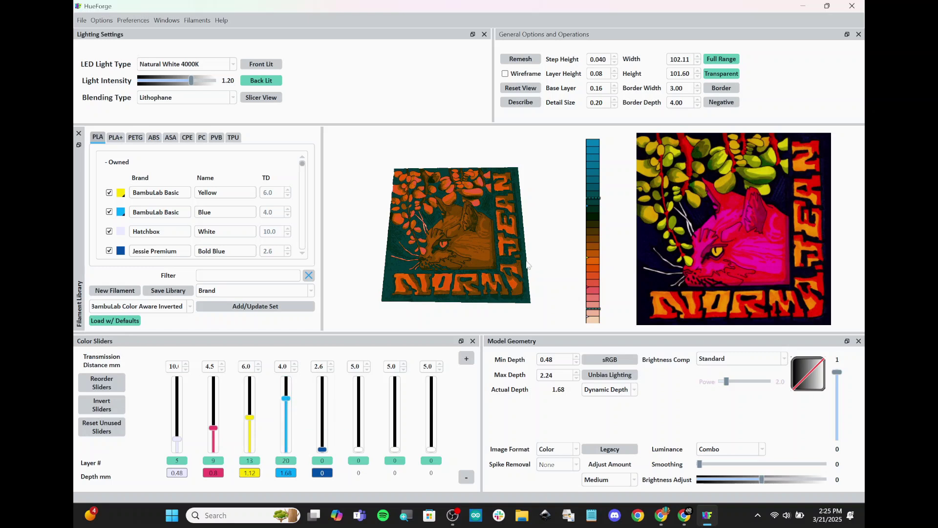
{"action": "mouse_move", "coordinate": [528, 264]}
{"action": "left_mouse_down"}
{"action": "mouse_move", "coordinate": [545, 252]}
{"action": "mouse_move", "coordinate": [541, 263]}
{"action": "left_mouse_up"}
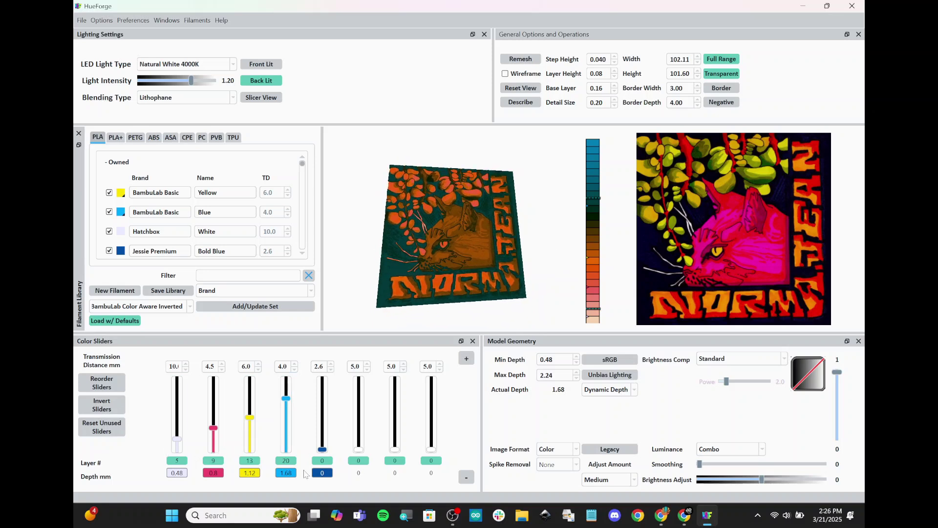
Save norma jean.hfp and export norma jean_Back_102x102.stl to Downloads, overwriting the old file.
{"action": "left_click", "coordinate": [81, 20]}
{"action": "left_click", "coordinate": [114, 83]}
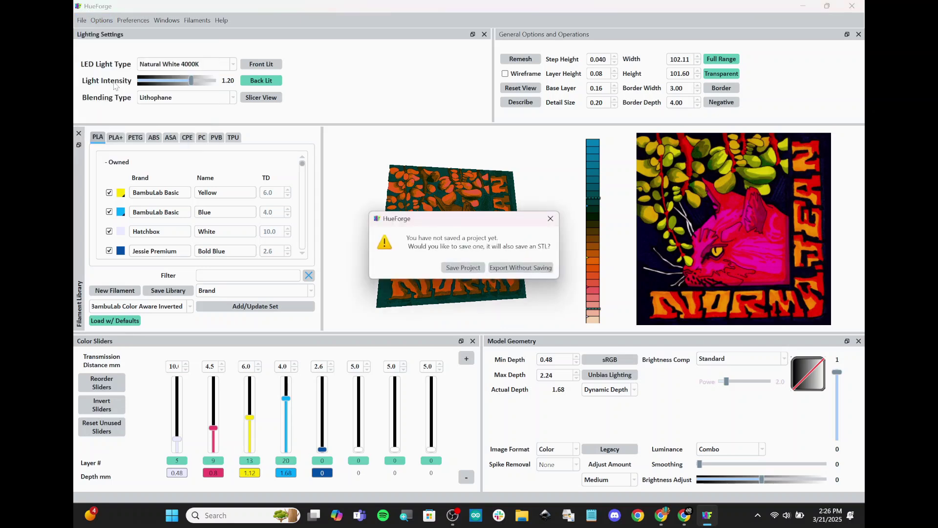
{"action": "left_click", "coordinate": [463, 268]}
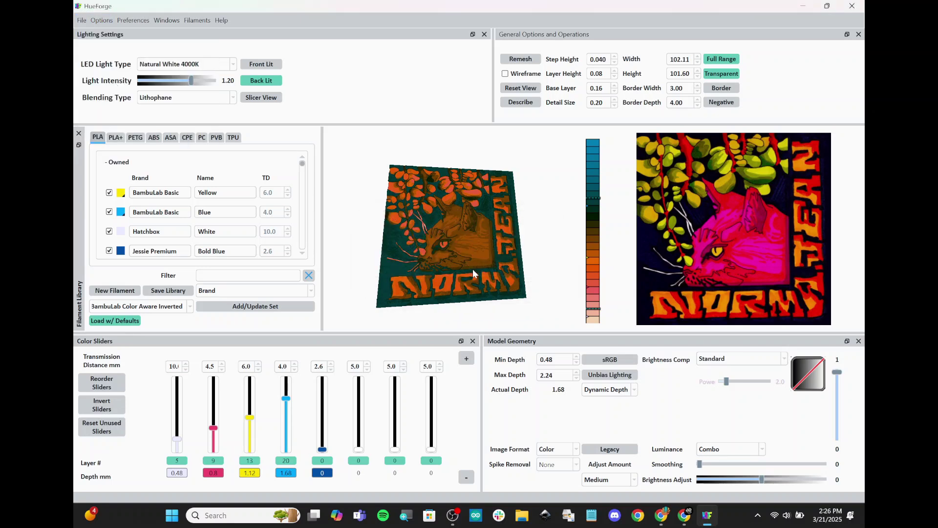
{"action": "type", "text": "norma "}
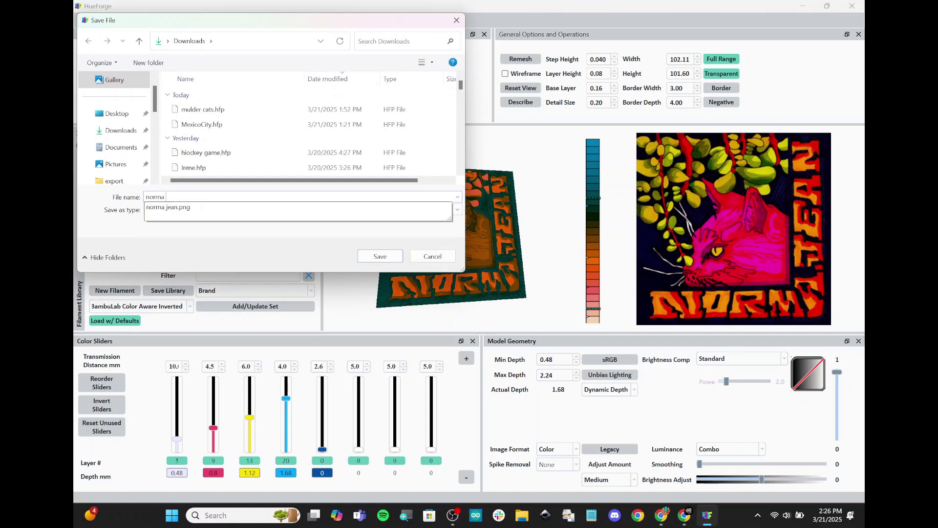
{"action": "type", "text": "jean"}
{"action": "key", "text": "Return"}
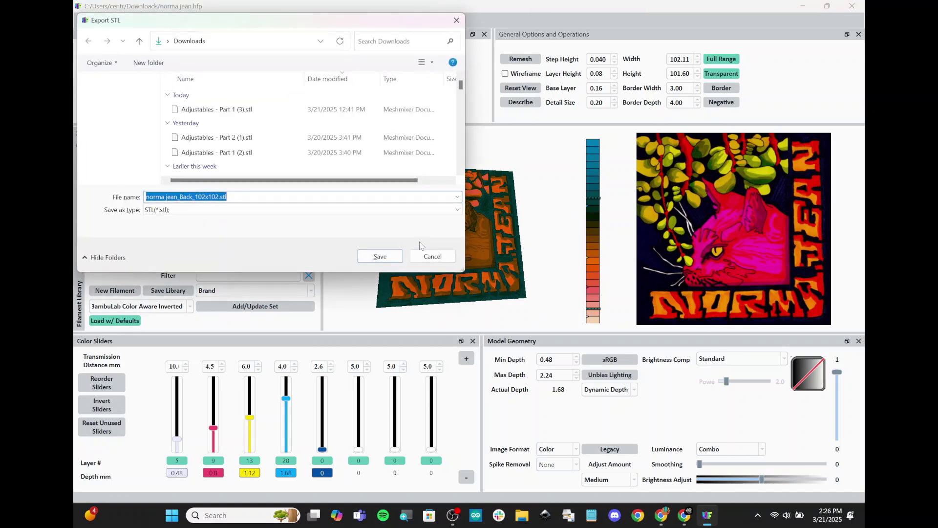
{"action": "left_click", "coordinate": [371, 256]}
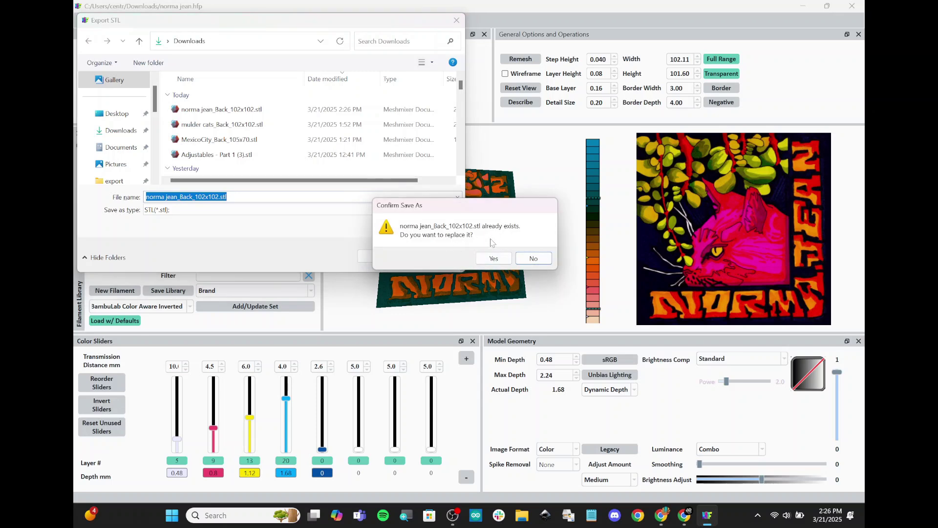
{"action": "left_click", "coordinate": [494, 258]}
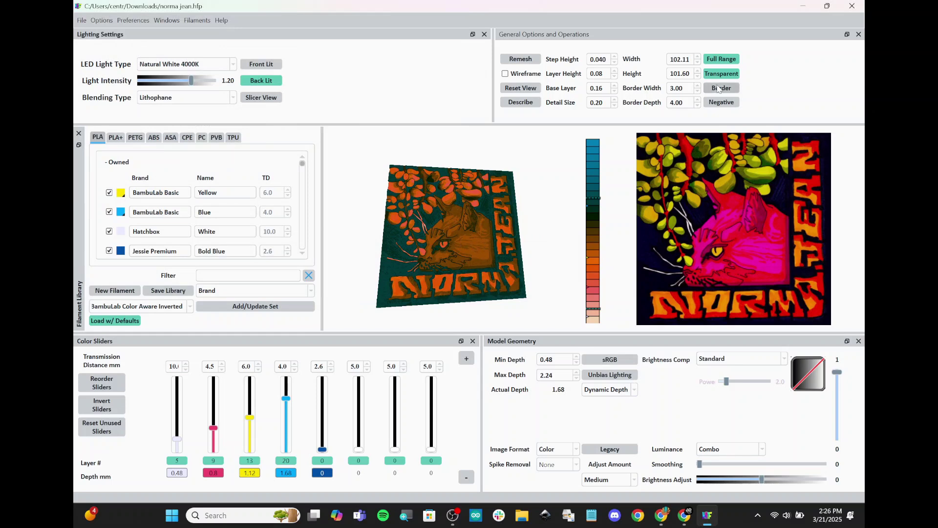
Minimize HueForge and Chrome, then launch PrusaSlicer 2.8.0 from its desktop shortcut.
{"action": "left_click", "coordinate": [804, 6]}
{"action": "left_click", "coordinate": [804, 7]}
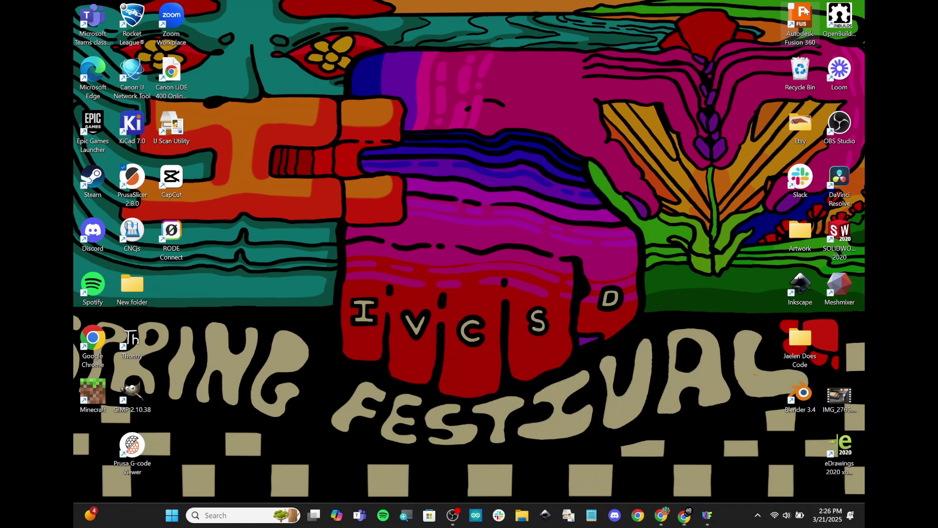
{"action": "double_click", "coordinate": [133, 185]}
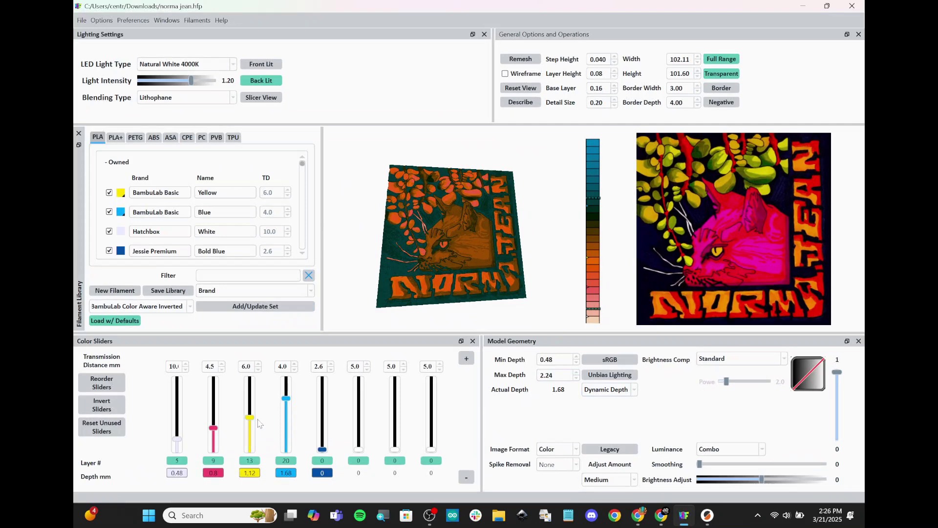
{"action": "left_click", "coordinate": [709, 520]}
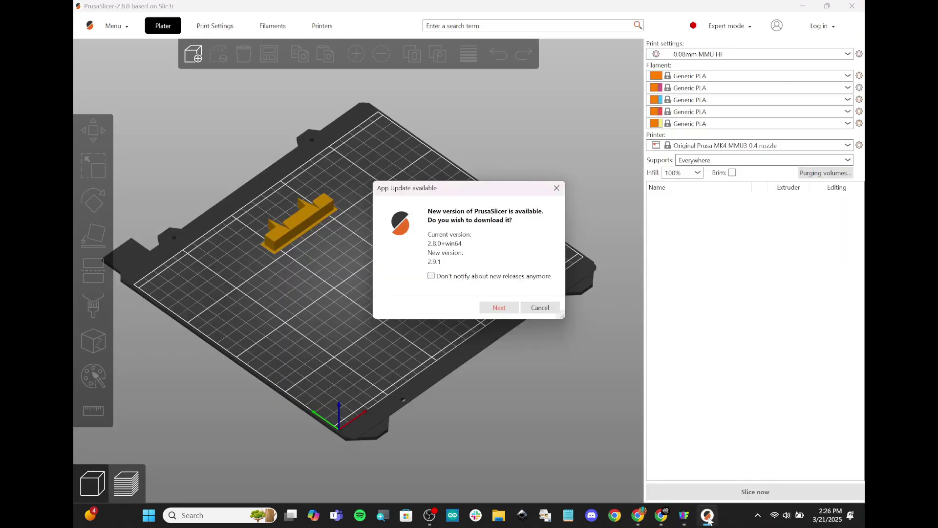
Dismiss the update notice and load norma jean_Back_102x102.stl, viewing the bed from above.
{"action": "left_click", "coordinate": [557, 189]}
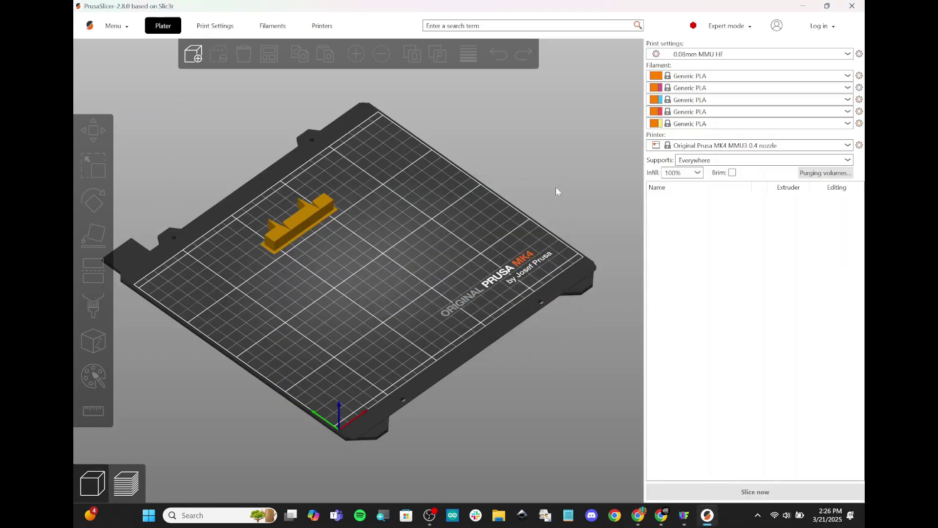
{"action": "left_click", "coordinate": [192, 58]}
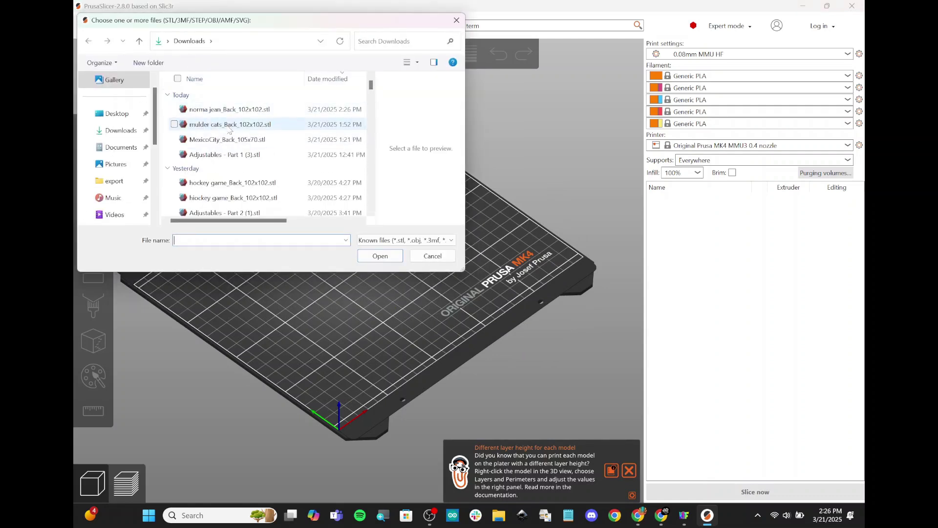
{"action": "left_click", "coordinate": [205, 110]}
{"action": "double_click", "coordinate": [206, 111]}
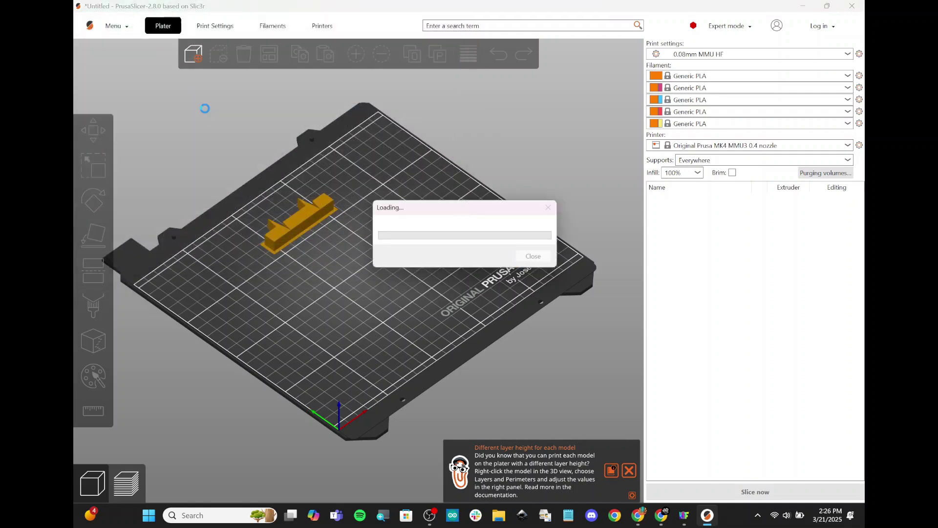
{"action": "left_click_drag", "start_coordinate": [458, 239], "coordinate": [445, 248]}
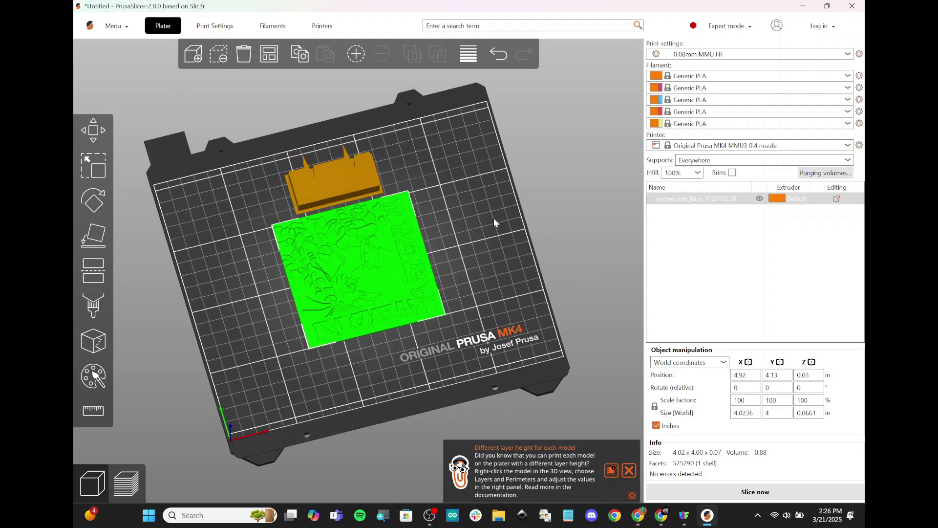
{"action": "left_click_drag", "start_coordinate": [493, 218], "coordinate": [489, 230]}
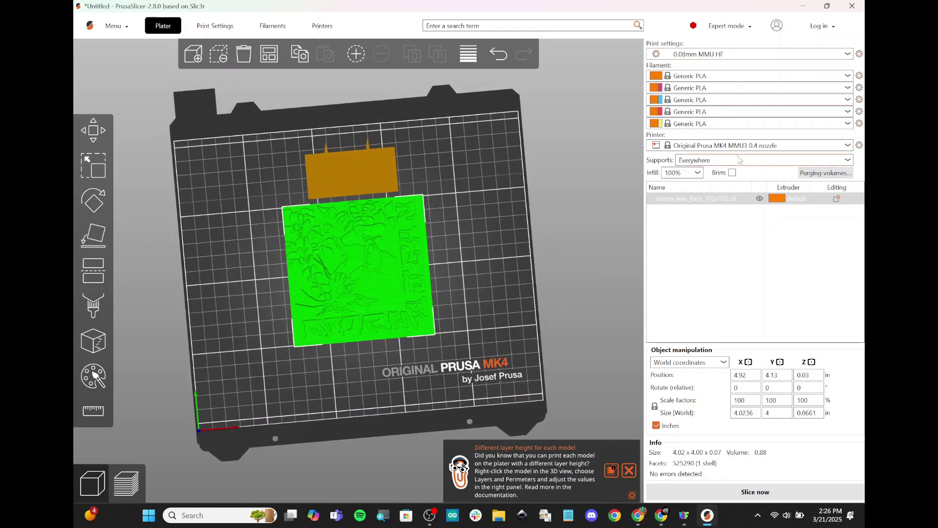
Keep the Original Prusa MK4 MMU3 0.4 nozzle printer and the 0.08mm MMU HF print profile.
{"action": "left_click", "coordinate": [702, 146]}
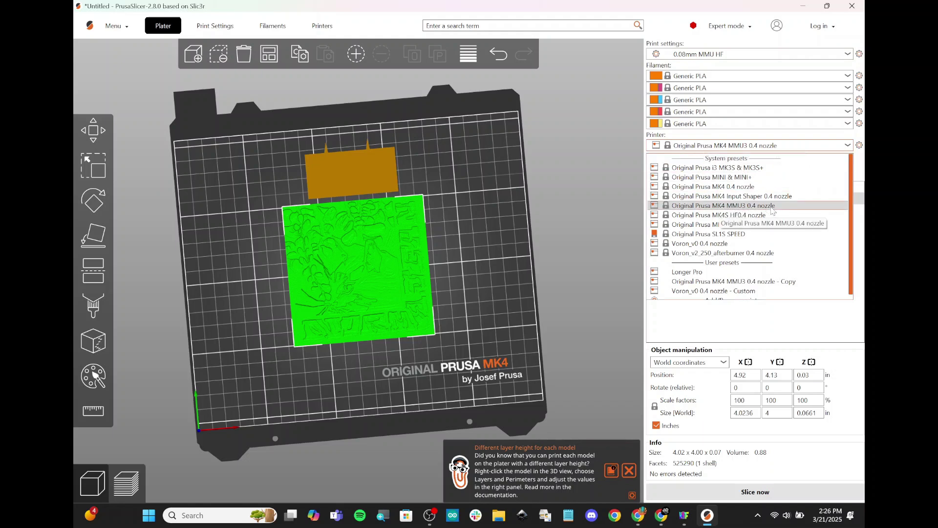
{"action": "left_click", "coordinate": [700, 144]}
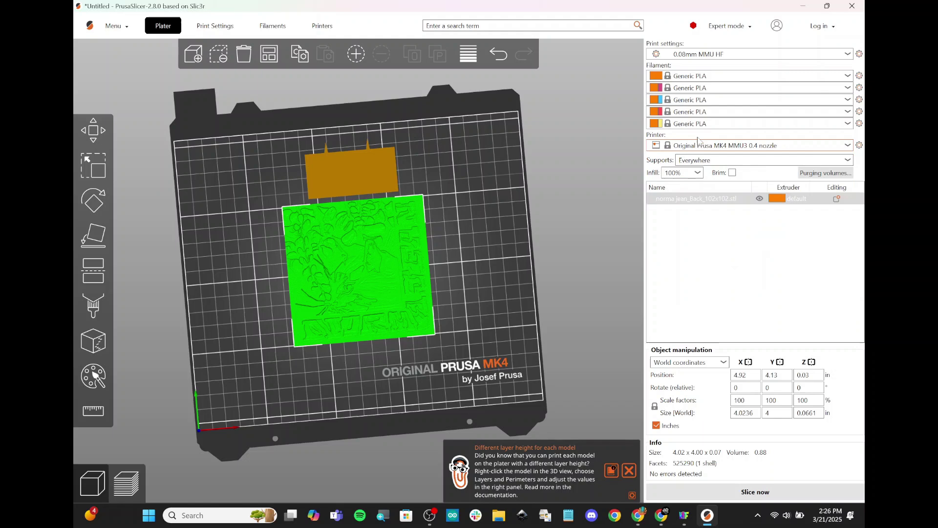
{"action": "left_click", "coordinate": [681, 54]}
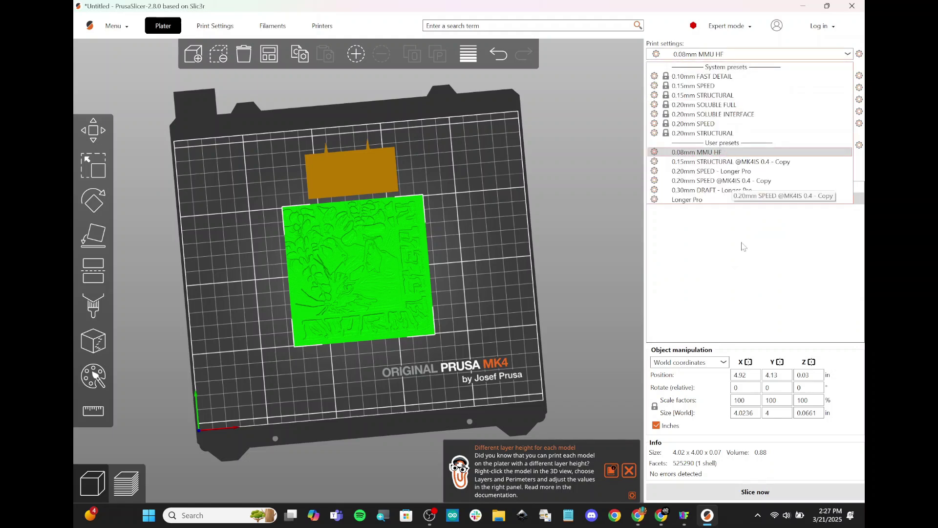
{"action": "left_click", "coordinate": [730, 153]}
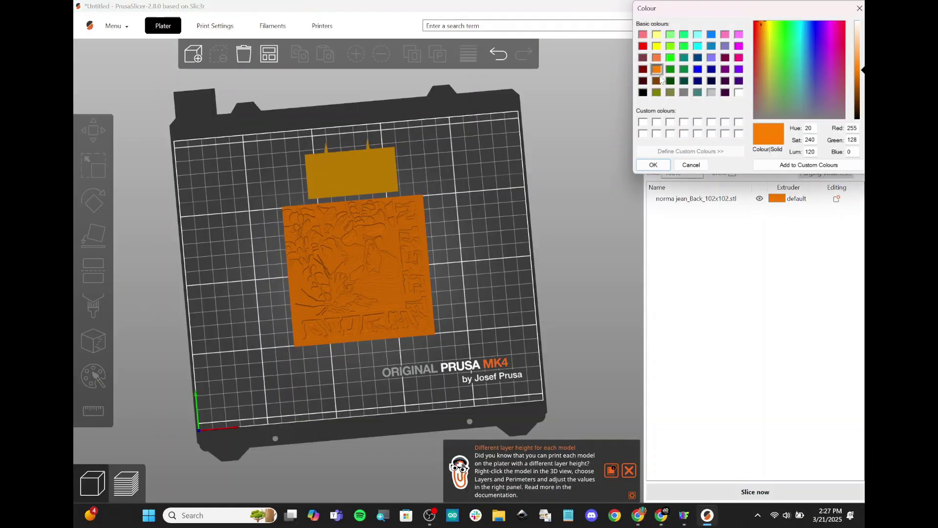
Colour filaments 1–3 white, yellow and dark blue.
{"action": "left_click", "coordinate": [739, 93]}
{"action": "left_click", "coordinate": [653, 165]}
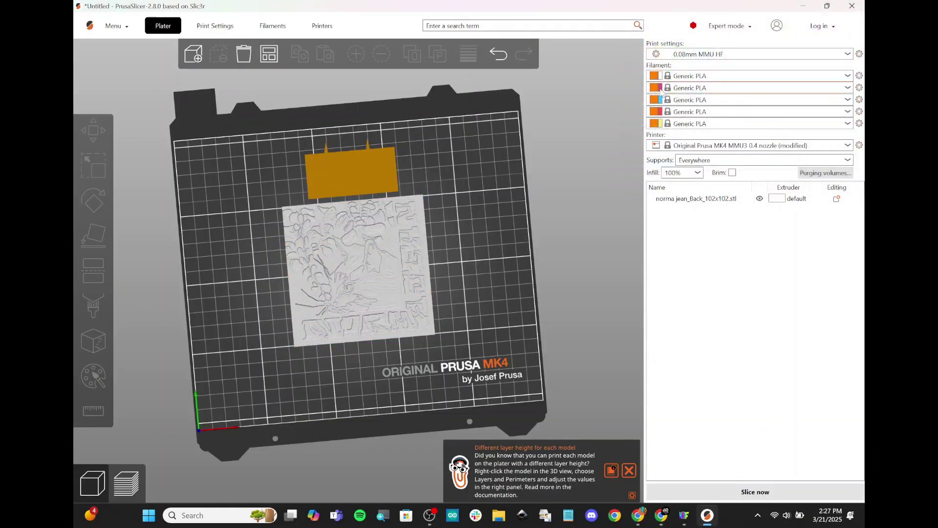
{"action": "left_click", "coordinate": [656, 88]}
{"action": "left_click", "coordinate": [657, 46]}
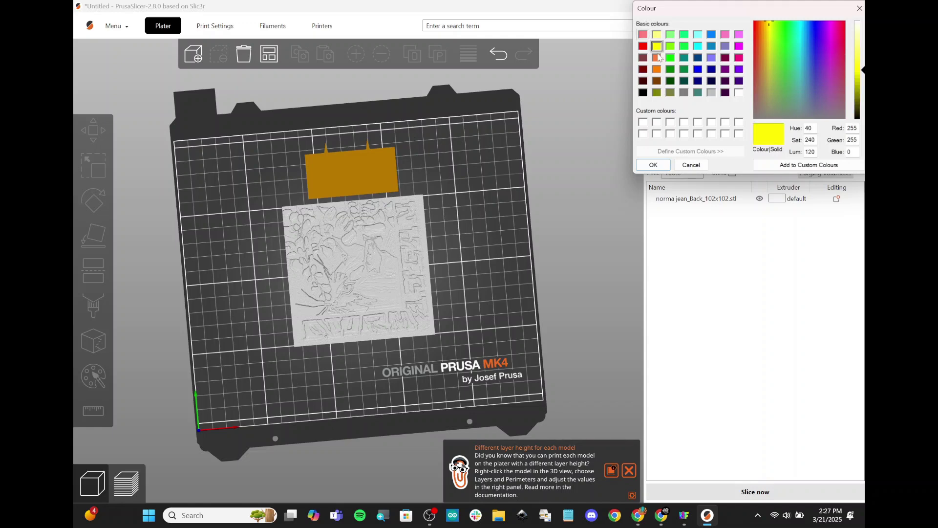
{"action": "left_click", "coordinate": [653, 165]}
{"action": "left_click", "coordinate": [656, 100]}
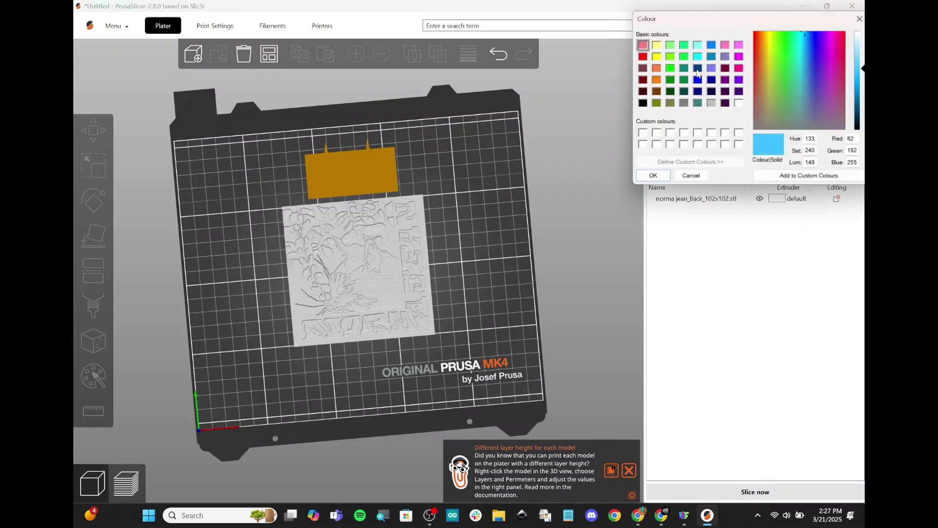
{"action": "left_click", "coordinate": [698, 68]}
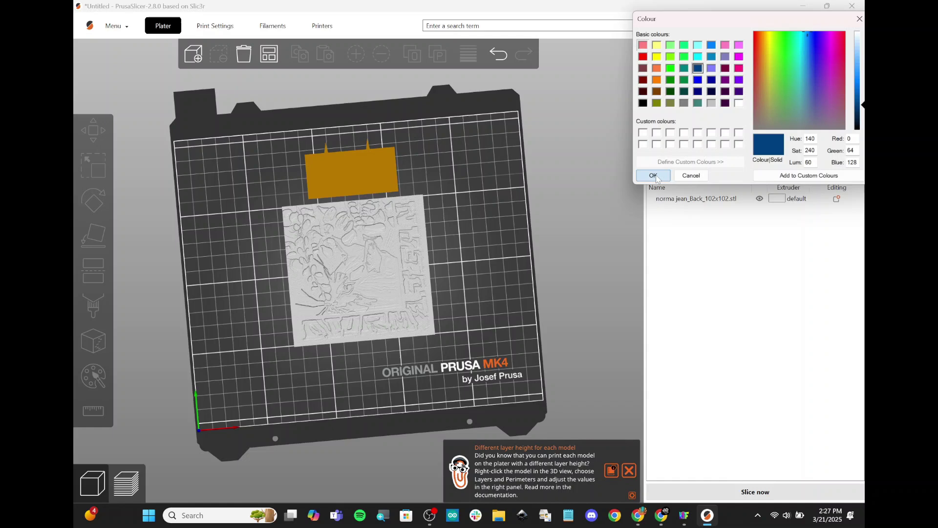
{"action": "left_click", "coordinate": [654, 175]}
Colour filament 4 magenta and filament 5 cyan.
{"action": "left_click", "coordinate": [656, 112]}
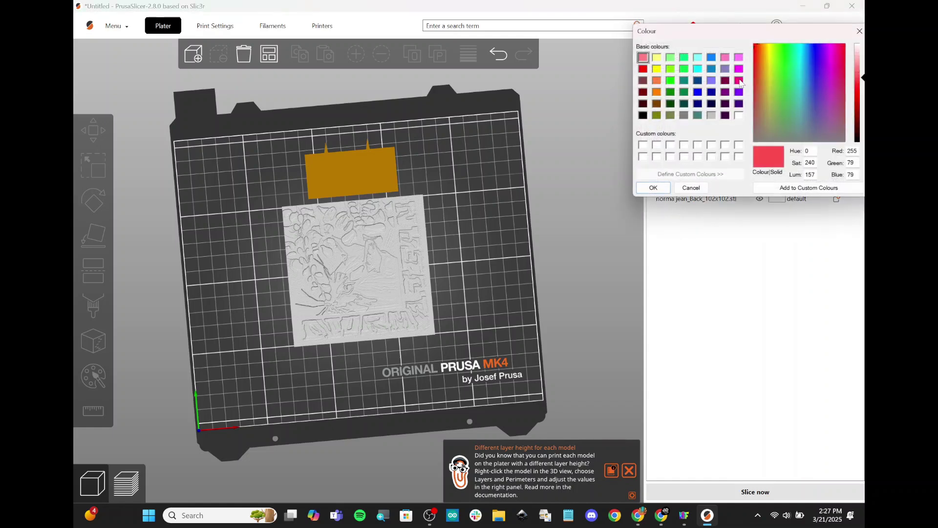
{"action": "left_click", "coordinate": [739, 80]}
{"action": "left_click", "coordinate": [654, 188]}
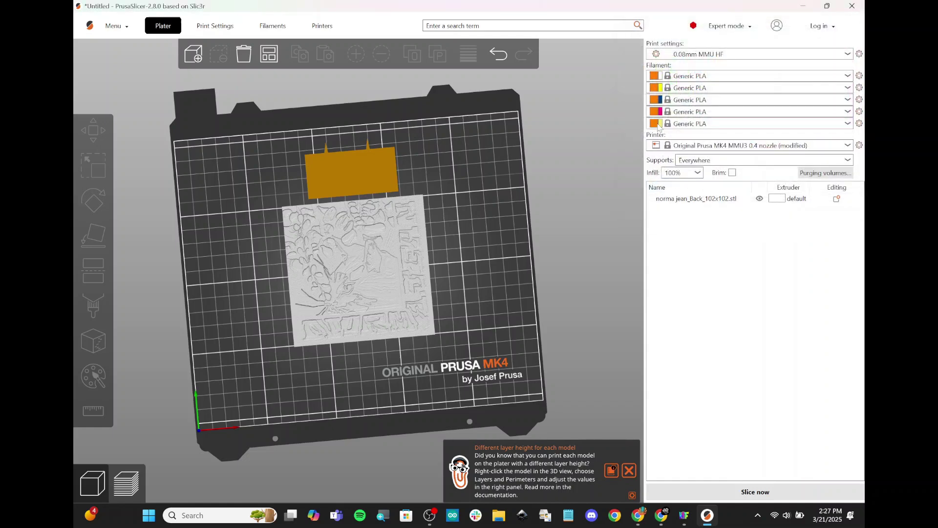
{"action": "left_click", "coordinate": [657, 124]}
{"action": "left_click", "coordinate": [698, 80]}
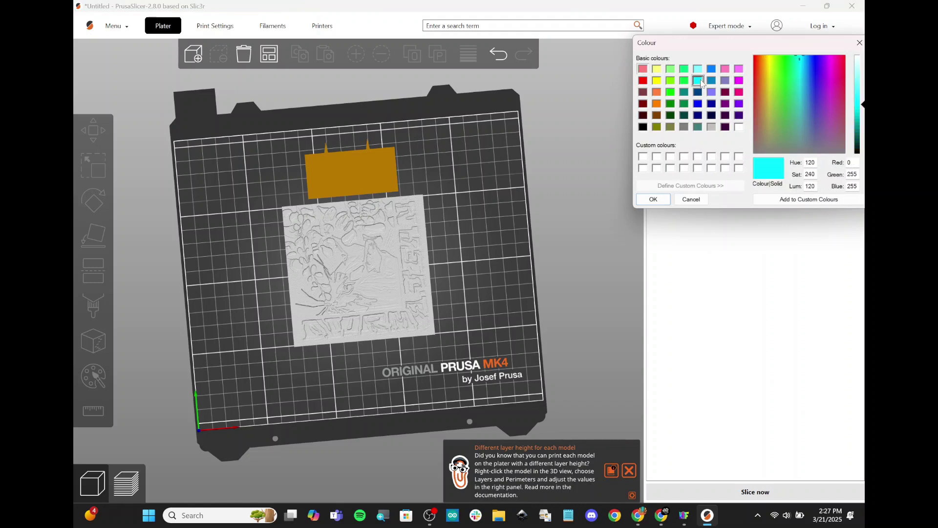
{"action": "left_click", "coordinate": [653, 199]}
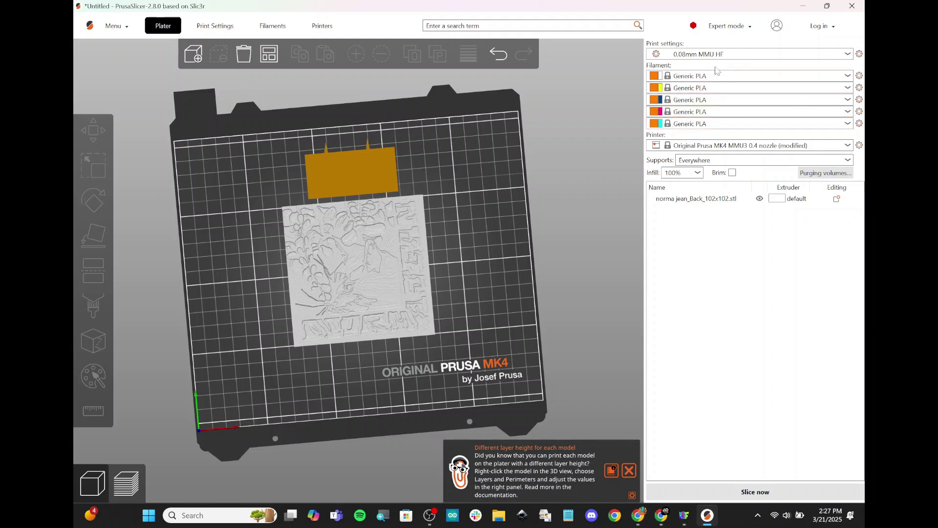
Set Supports to None and slice the lithophane, tilting the preview to inspect its layers.
{"action": "left_click", "coordinate": [704, 162]}
{"action": "left_click", "coordinate": [686, 173]}
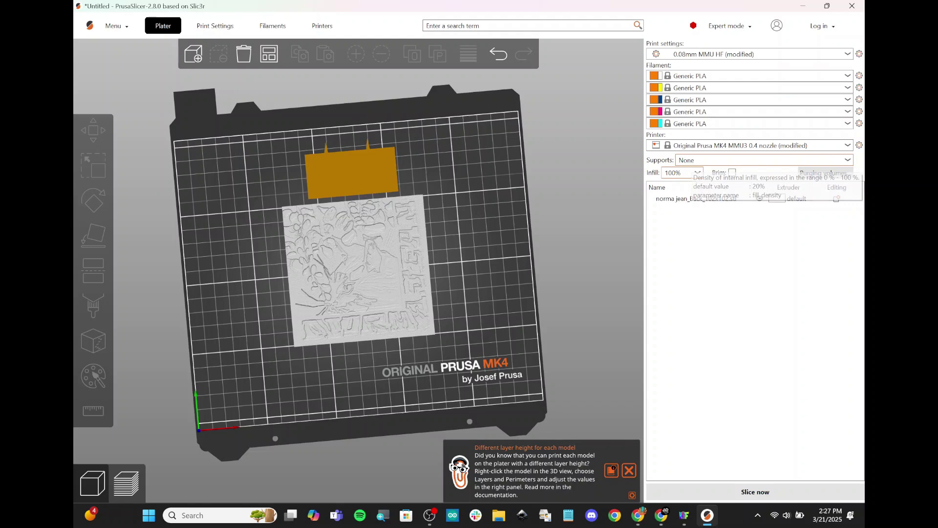
{"action": "left_click", "coordinate": [706, 490]}
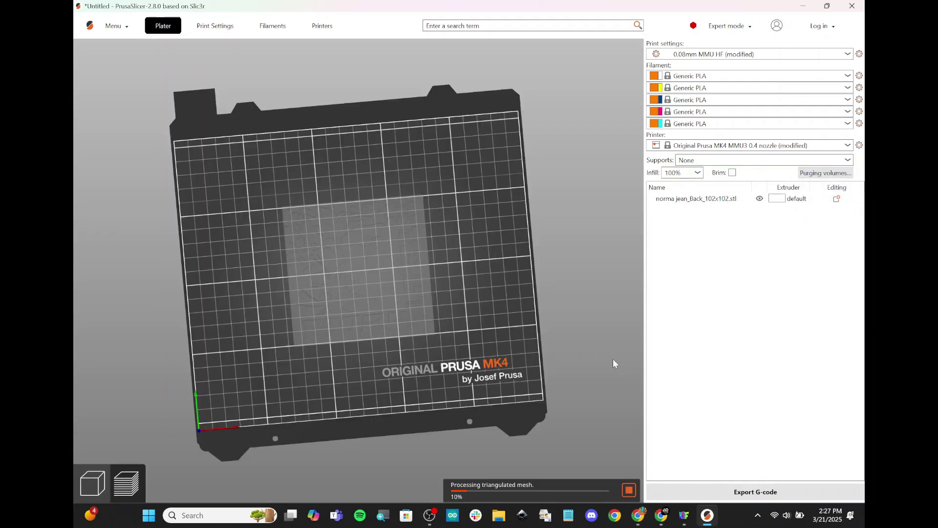
{"action": "left_click_drag", "start_coordinate": [568, 321], "coordinate": [520, 301]}
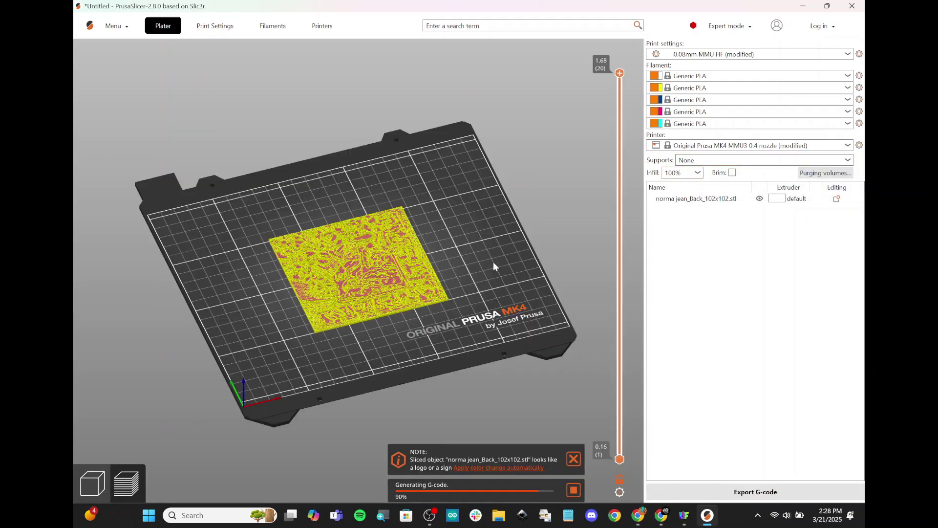
{"action": "mouse_move", "coordinate": [459, 247]}
{"action": "left_mouse_down"}
{"action": "mouse_move", "coordinate": [471, 267]}
{"action": "mouse_move", "coordinate": [458, 254]}
{"action": "left_mouse_up"}
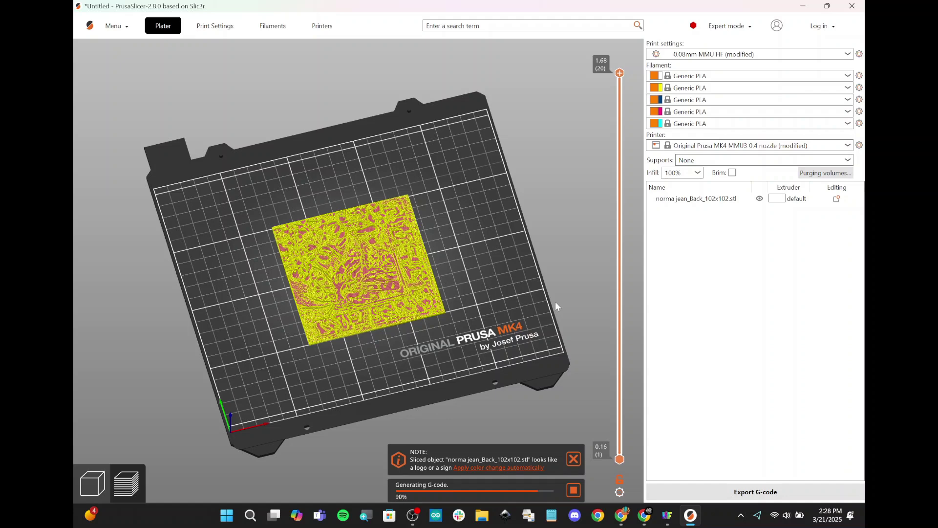
Check HueForge's layer colours, then add an extruder change at layer 5 (0.48 mm).
{"action": "left_click", "coordinate": [668, 519]}
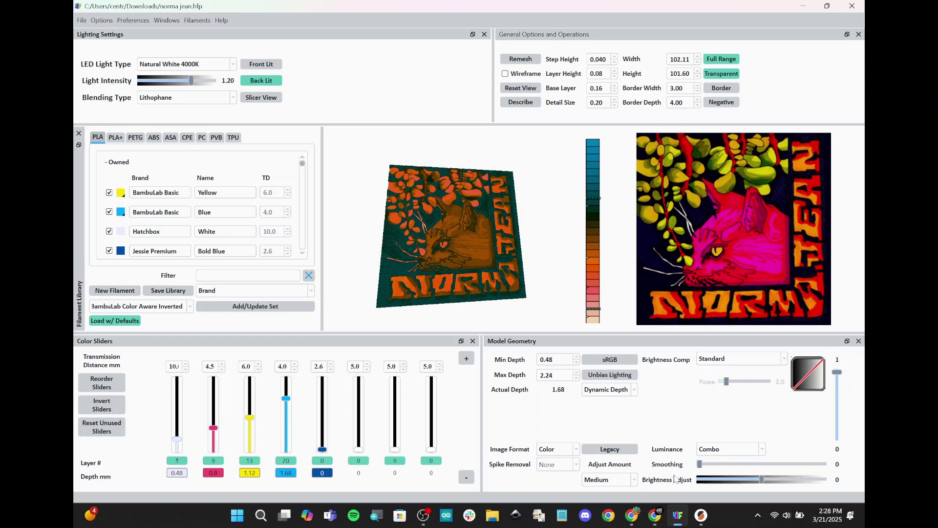
{"action": "left_click", "coordinate": [701, 517]}
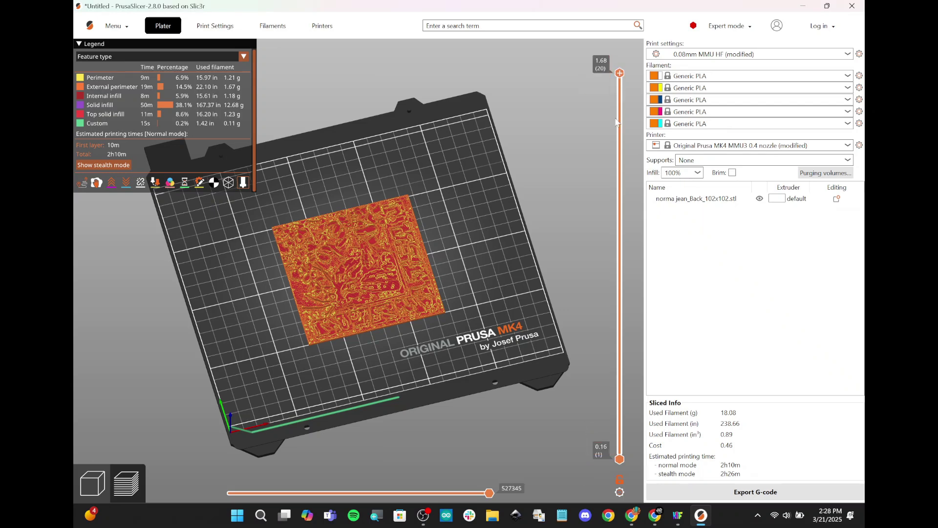
{"action": "left_click_drag", "start_coordinate": [620, 73], "coordinate": [608, 375]}
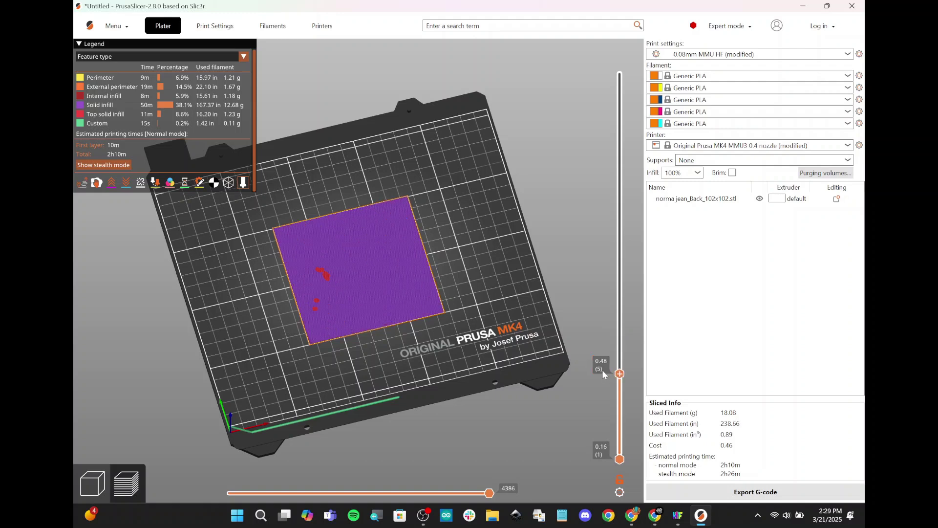
{"action": "left_click", "coordinate": [620, 374]}
{"action": "mouse_move", "coordinate": [609, 384]}
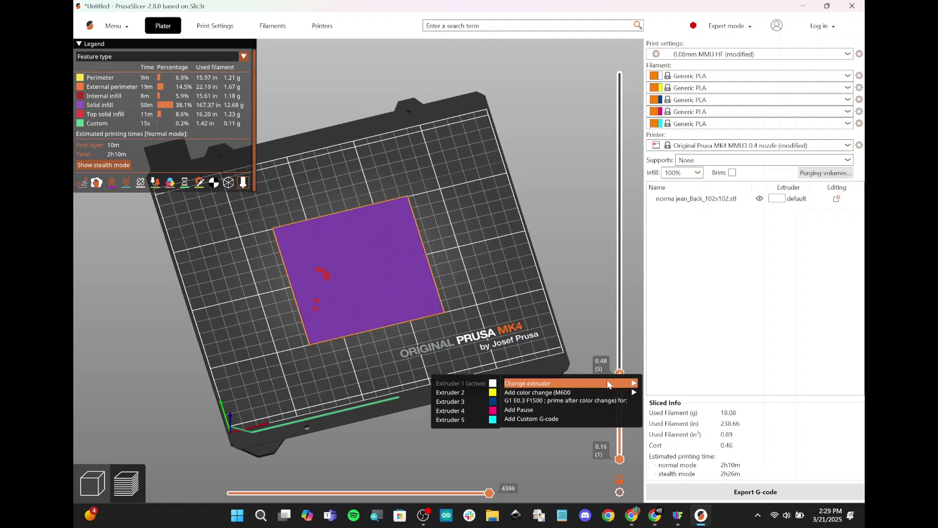
{"action": "left_click", "coordinate": [472, 412]}
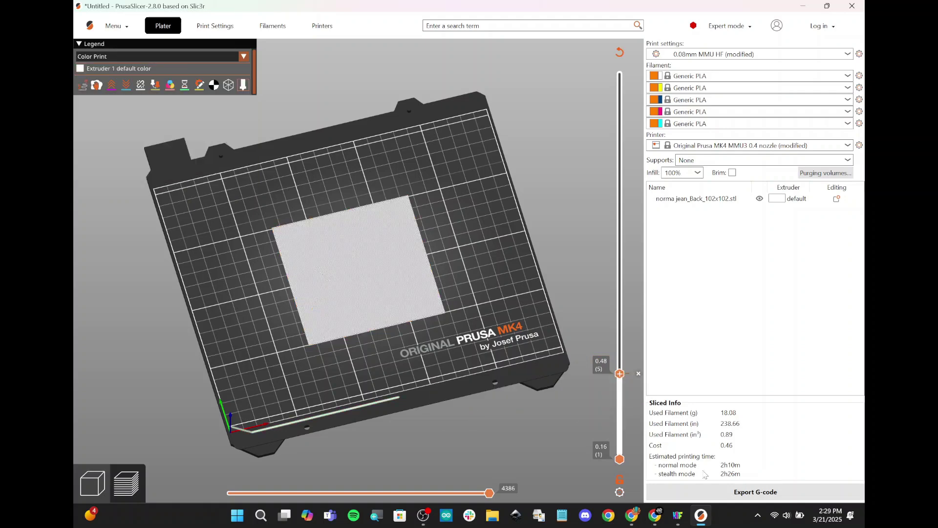
{"action": "left_click", "coordinate": [678, 515]}
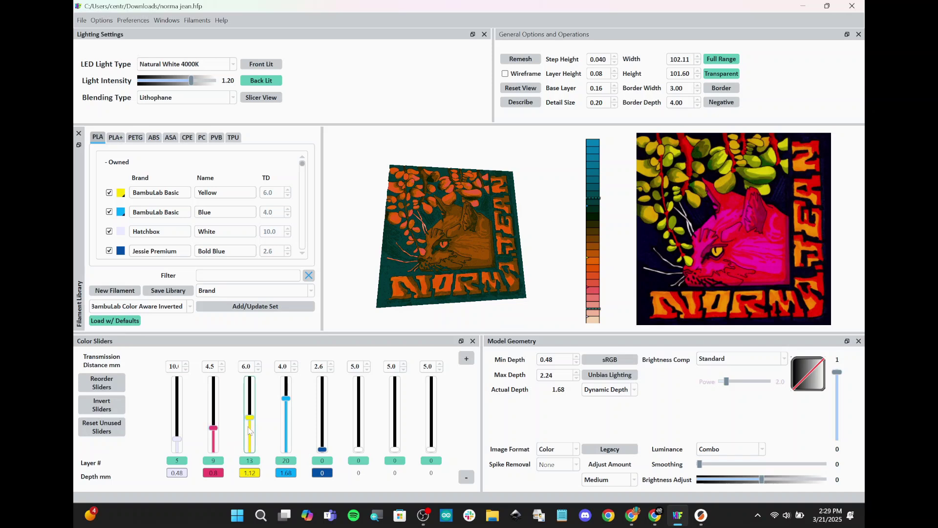
Add a change to yellow Extruder 2 at layer 9 (0.80 mm).
{"action": "key", "text": "alt+Tab"}
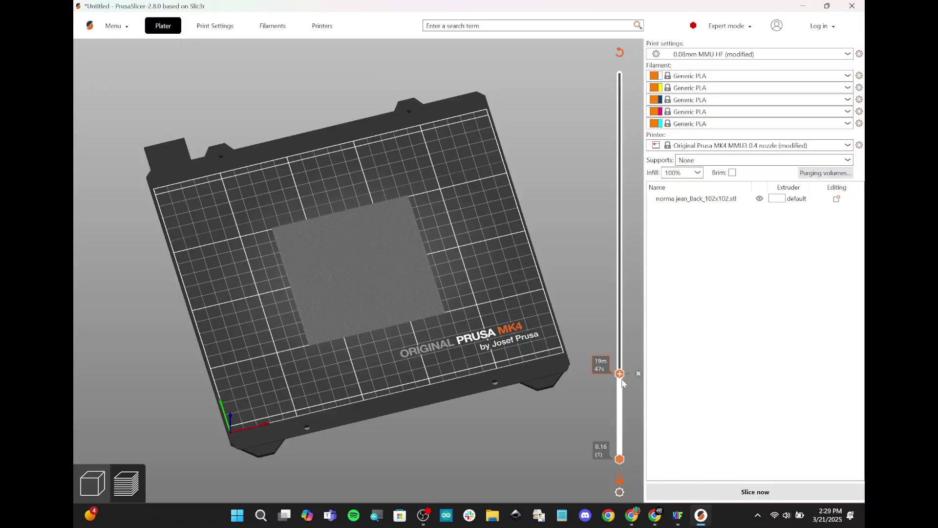
{"action": "left_click_drag", "start_coordinate": [621, 376], "coordinate": [619, 301]}
{"action": "right_click", "coordinate": [620, 294]}
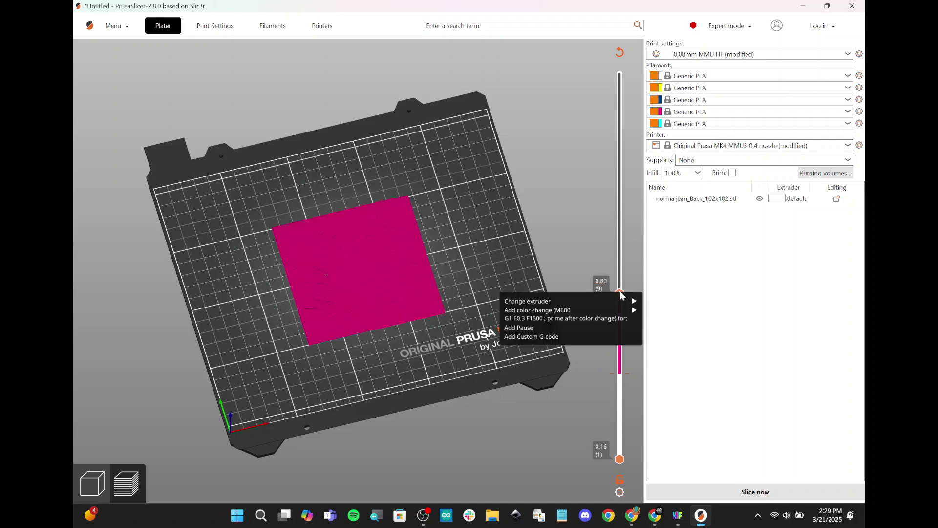
{"action": "mouse_move", "coordinate": [604, 304]}
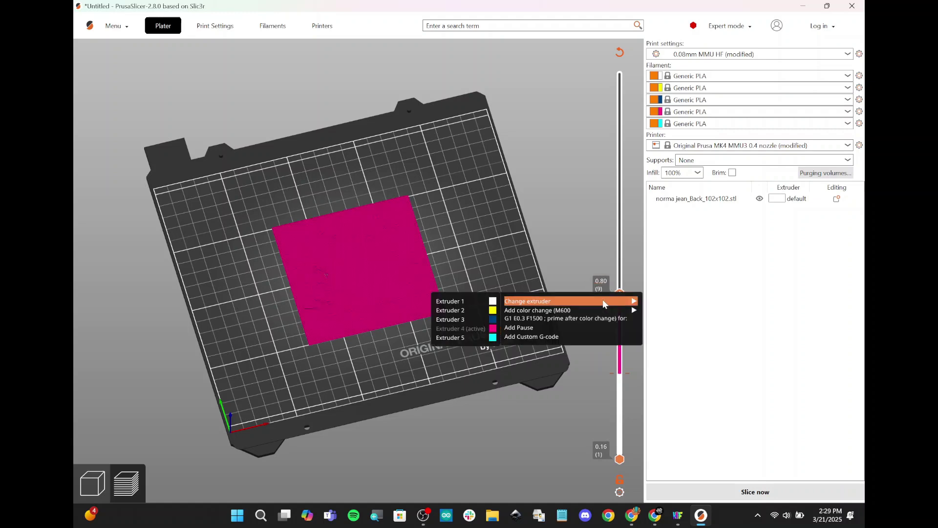
{"action": "left_click", "coordinate": [476, 311]}
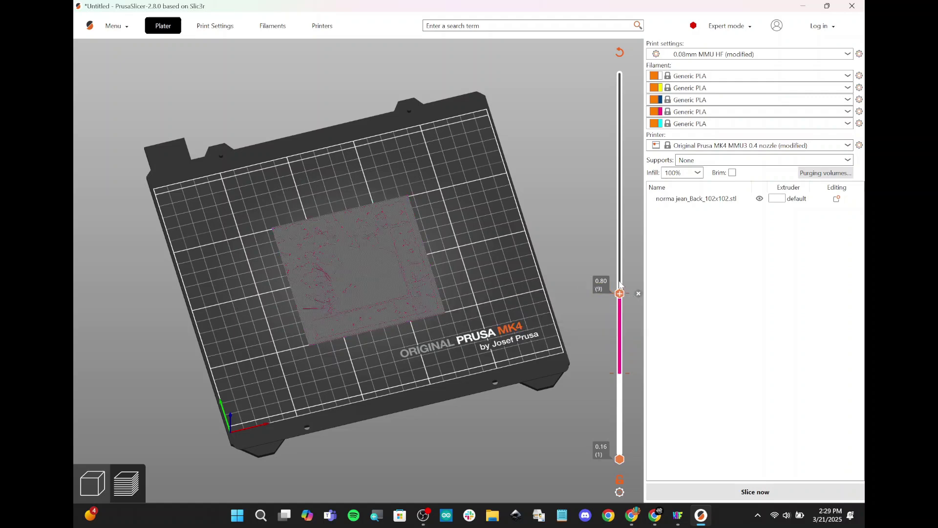
{"action": "left_click", "coordinate": [678, 520]}
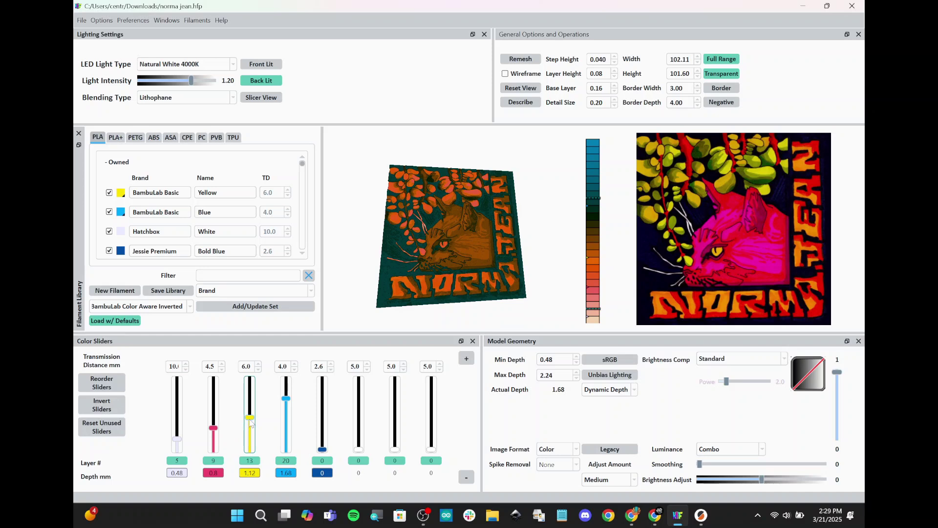
Add a change to cyan Extruder 5 at layer 13 (1.12 mm), then compare with HueForge.
{"action": "left_click", "coordinate": [701, 517]}
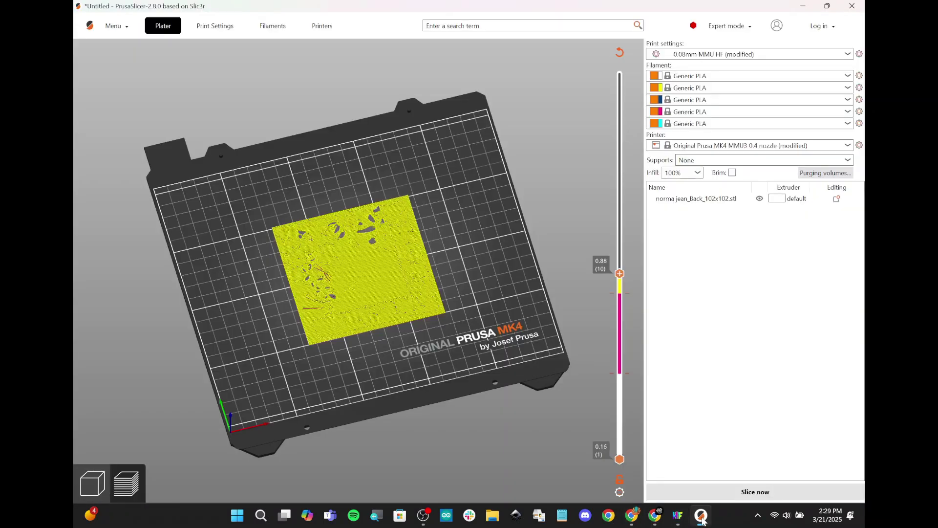
{"action": "left_click_drag", "start_coordinate": [620, 274], "coordinate": [622, 219]}
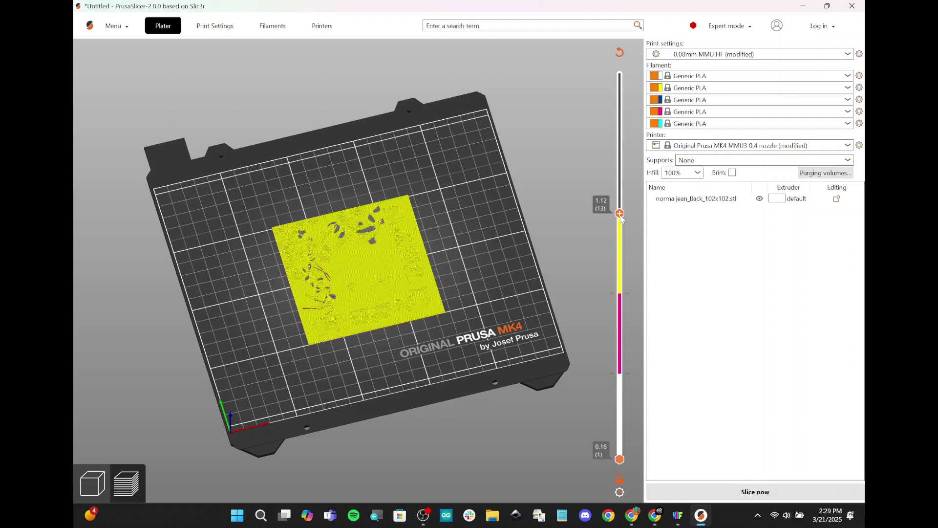
{"action": "left_click", "coordinate": [621, 214]}
{"action": "mouse_move", "coordinate": [631, 226]}
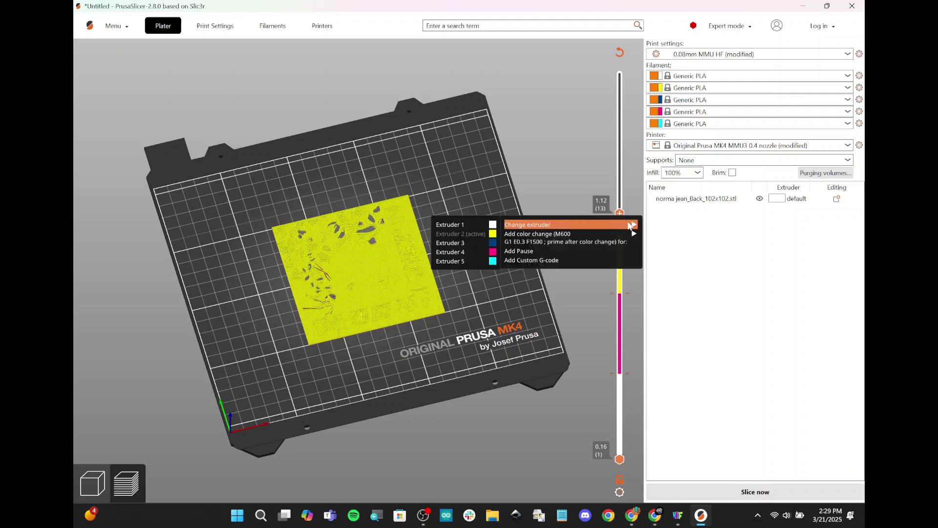
{"action": "left_click", "coordinate": [472, 260]}
{"action": "left_click_drag", "start_coordinate": [621, 215], "coordinate": [623, 59]}
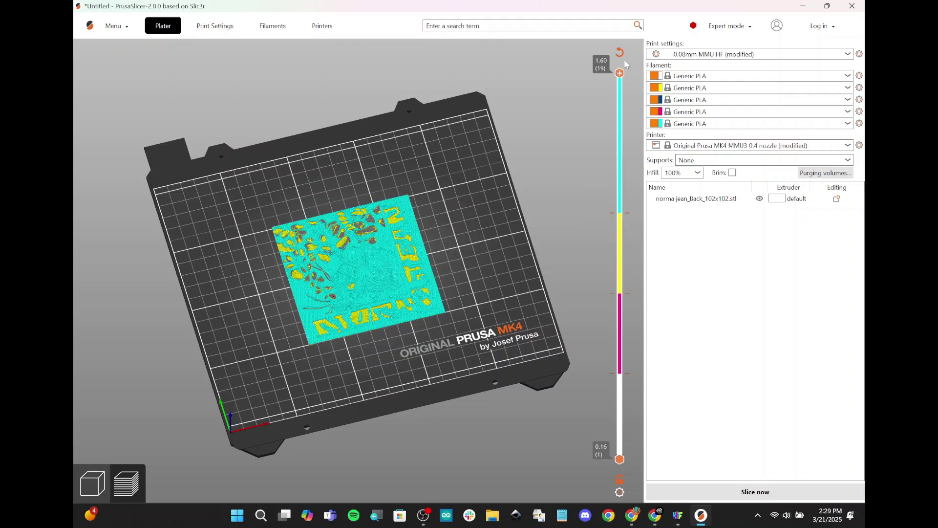
{"action": "left_click", "coordinate": [677, 516]}
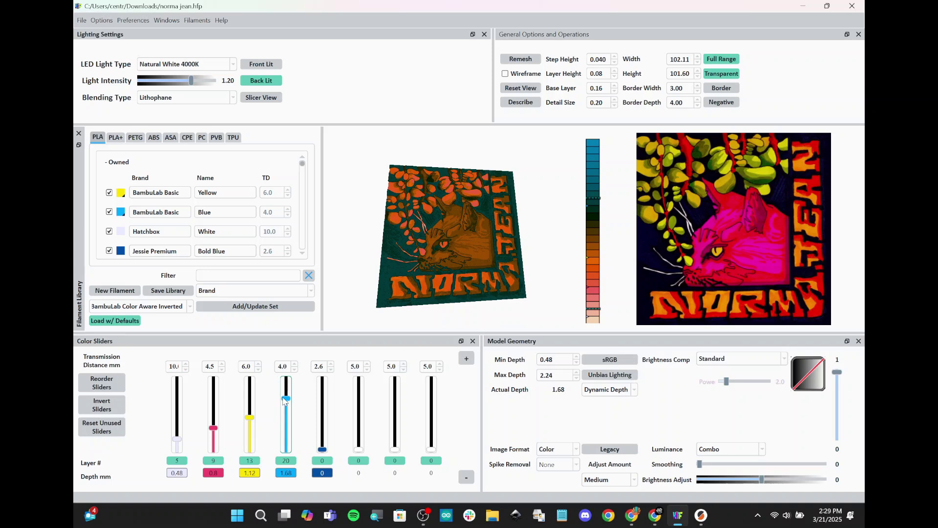
Re-slice the lithophane with the new extruder changes and check the colour layers.
{"action": "left_click", "coordinate": [701, 516]}
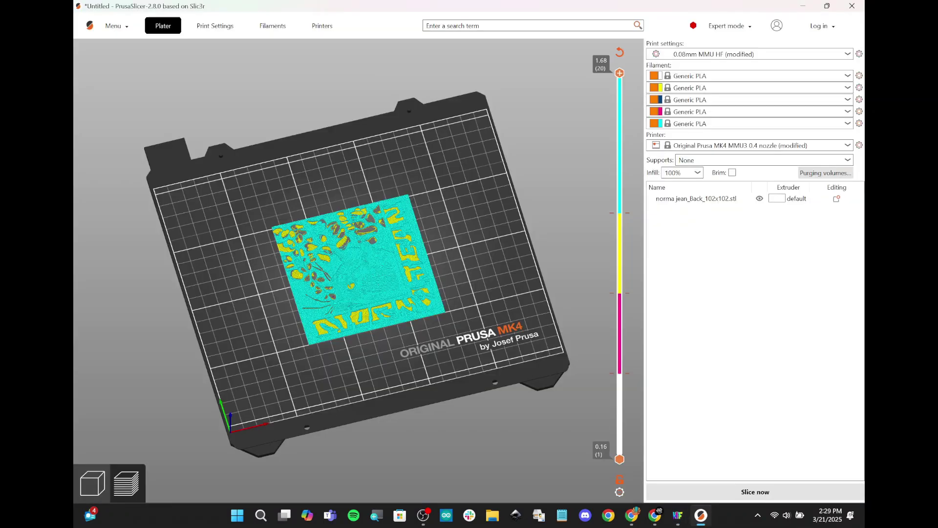
{"action": "left_click", "coordinate": [783, 490]}
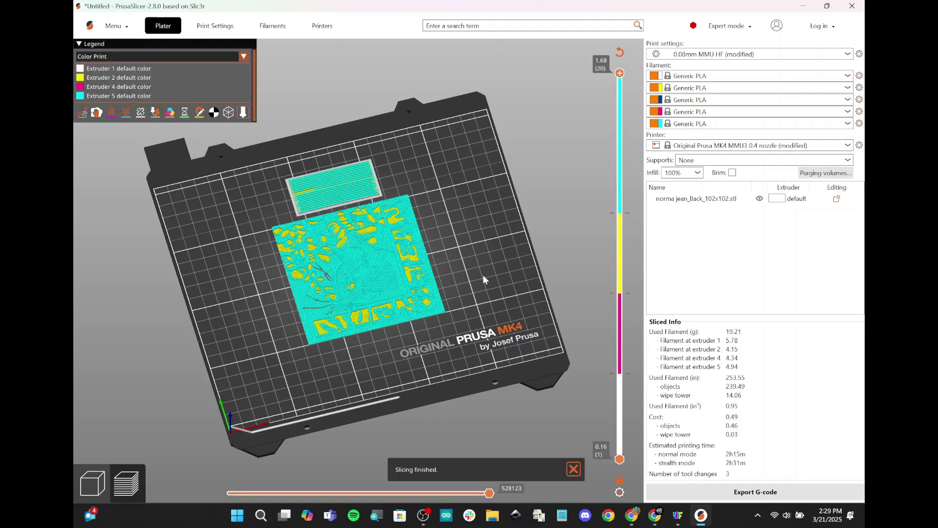
{"action": "mouse_move", "coordinate": [469, 279]}
{"action": "left_mouse_down"}
{"action": "mouse_move", "coordinate": [458, 261]}
{"action": "mouse_move", "coordinate": [470, 286]}
{"action": "left_mouse_up"}
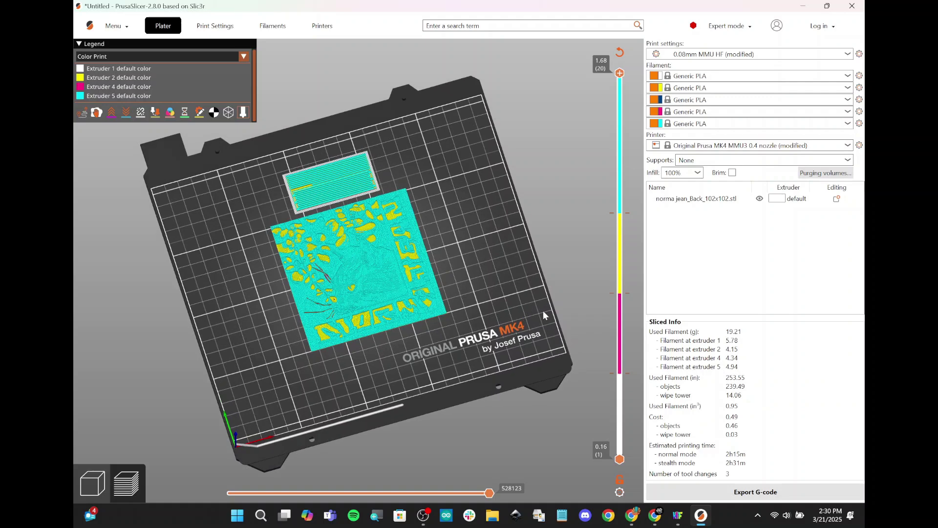